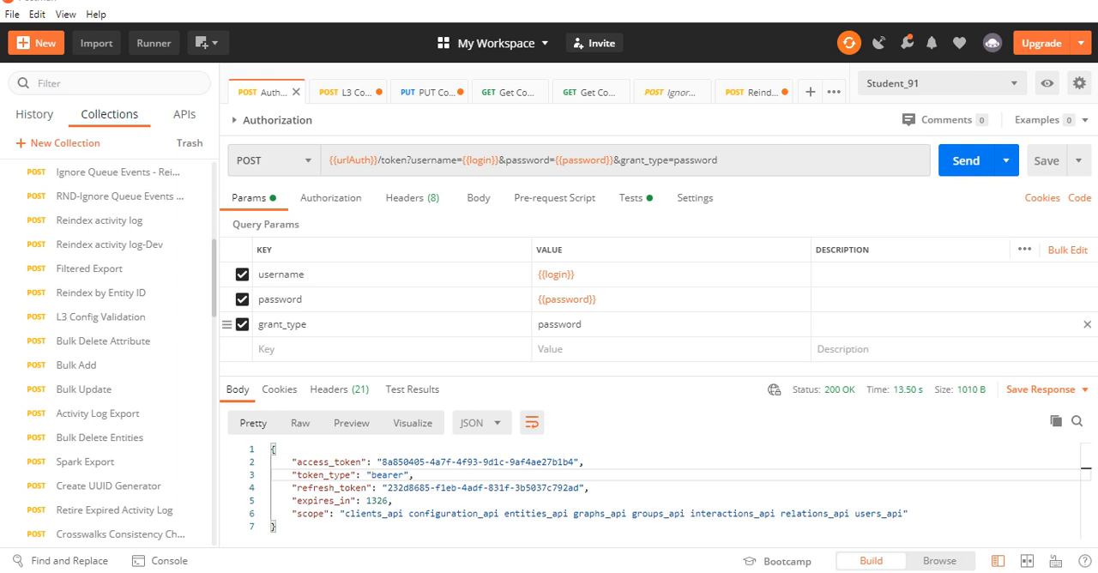
Examine the Authorization request's token URL and the list of available HTTP methods
{"action": "left_click", "coordinate": [719, 161]}
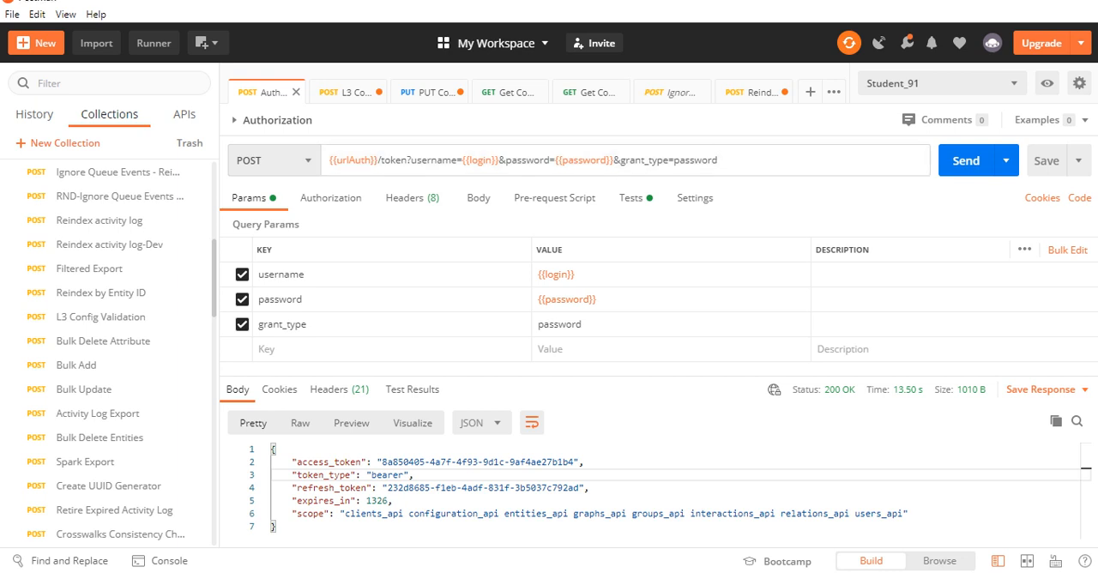
{"action": "left_click_drag", "start_coordinate": [719, 160], "coordinate": [329, 161]}
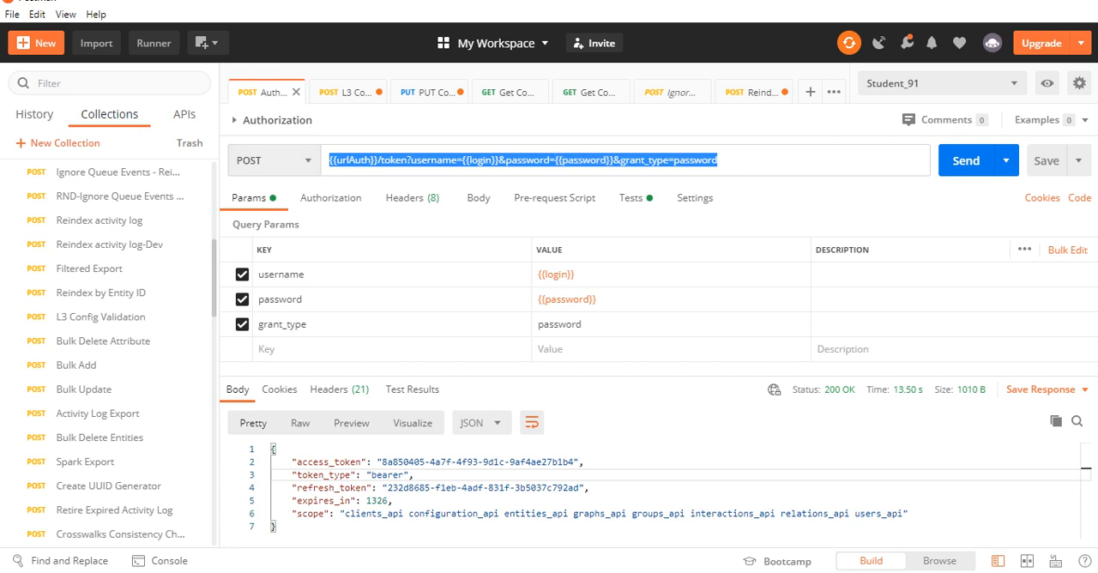
{"action": "left_click", "coordinate": [274, 160]}
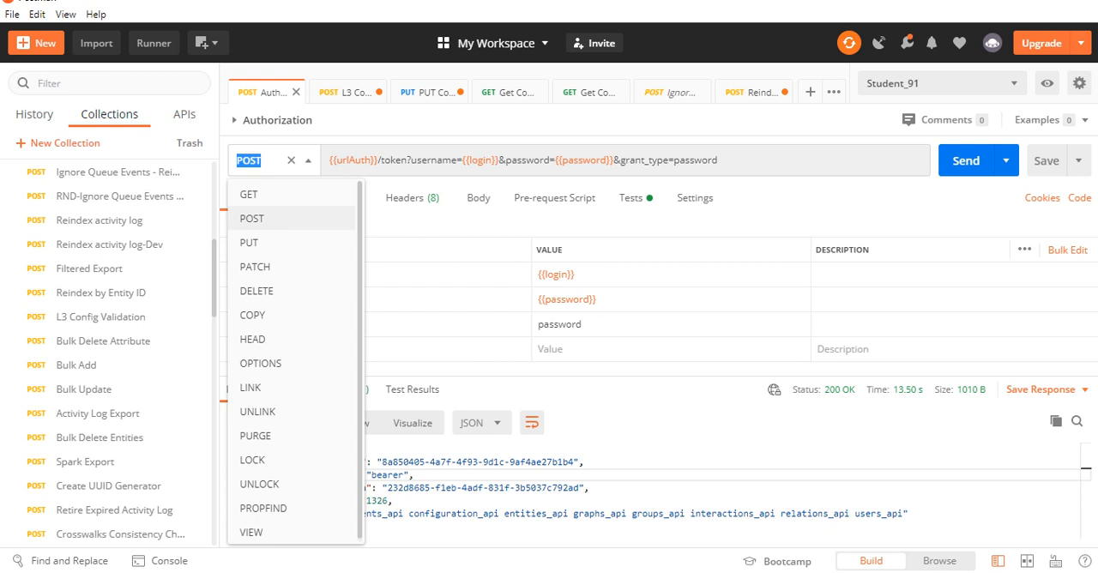
{"action": "key", "text": "Tab"}
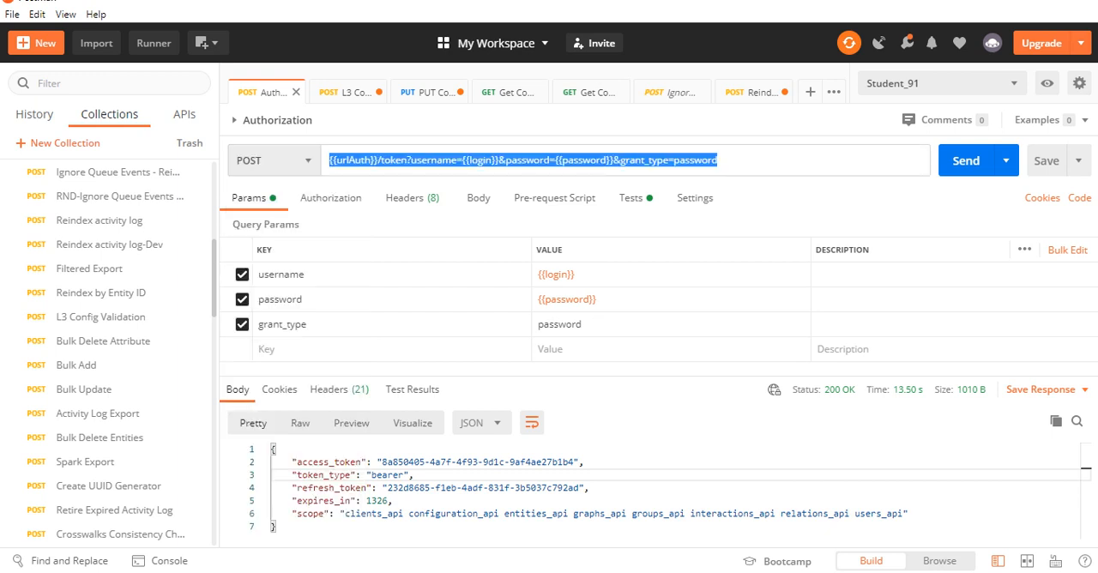
{"action": "key", "text": "shift+Tab"}
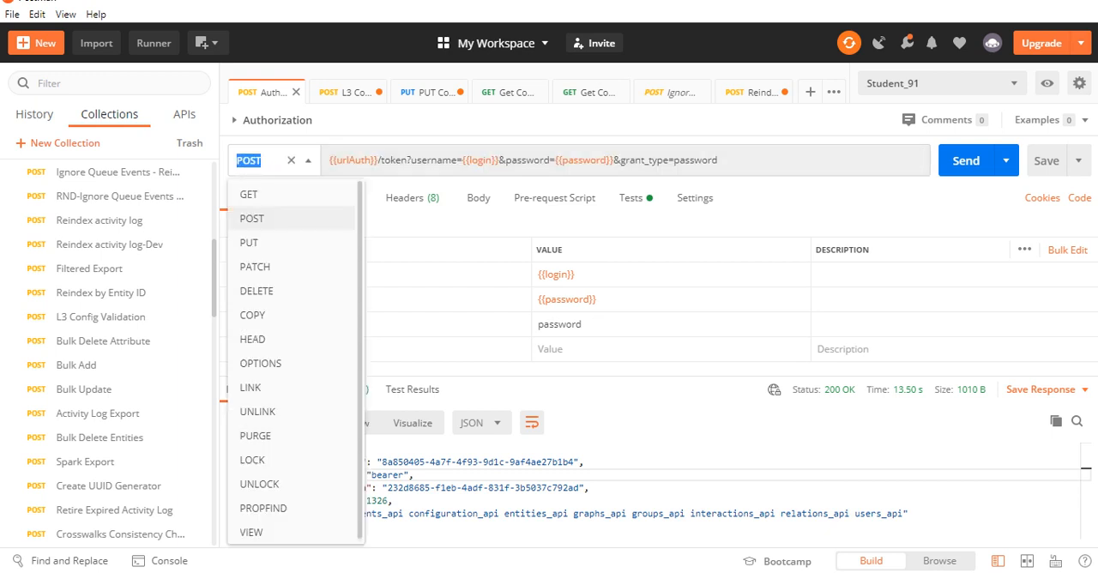
{"action": "key", "text": "Tab"}
{"action": "left_click", "coordinate": [719, 160]}
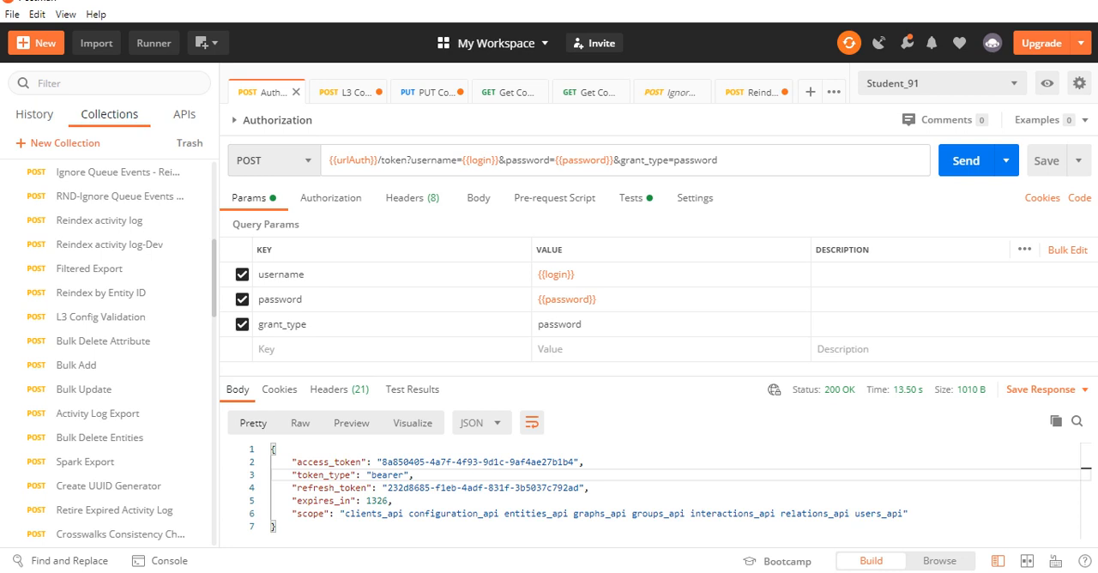
Examine the Authorization response, including its status, access token, expiry and scope values
{"action": "mouse_move", "coordinate": [839, 389]}
{"action": "left_click", "coordinate": [575, 513]}
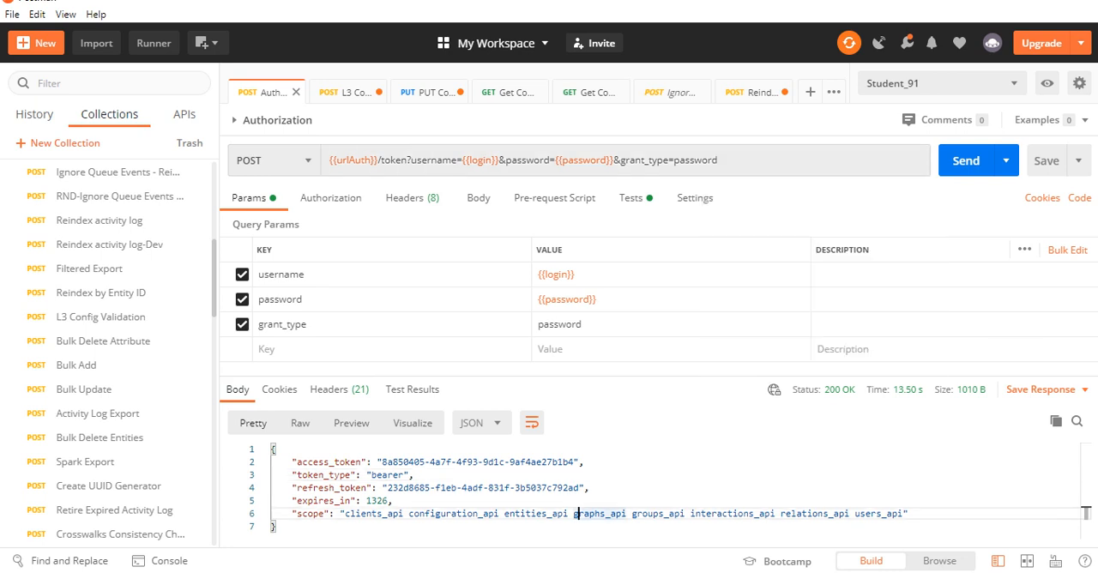
{"action": "double_click", "coordinate": [377, 500]}
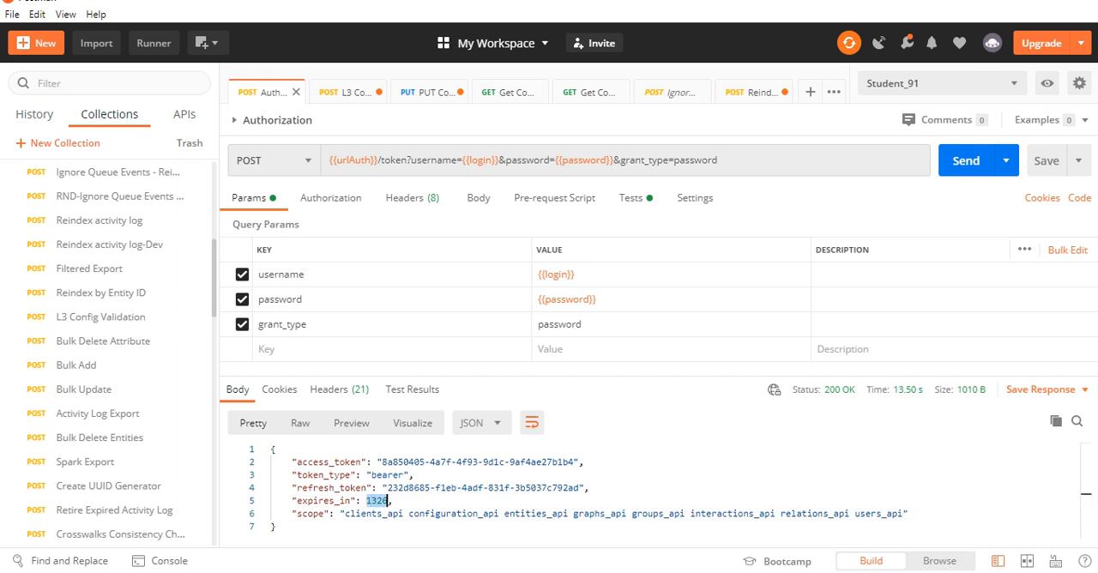
{"action": "left_click", "coordinate": [414, 474]}
{"action": "double_click", "coordinate": [574, 462]}
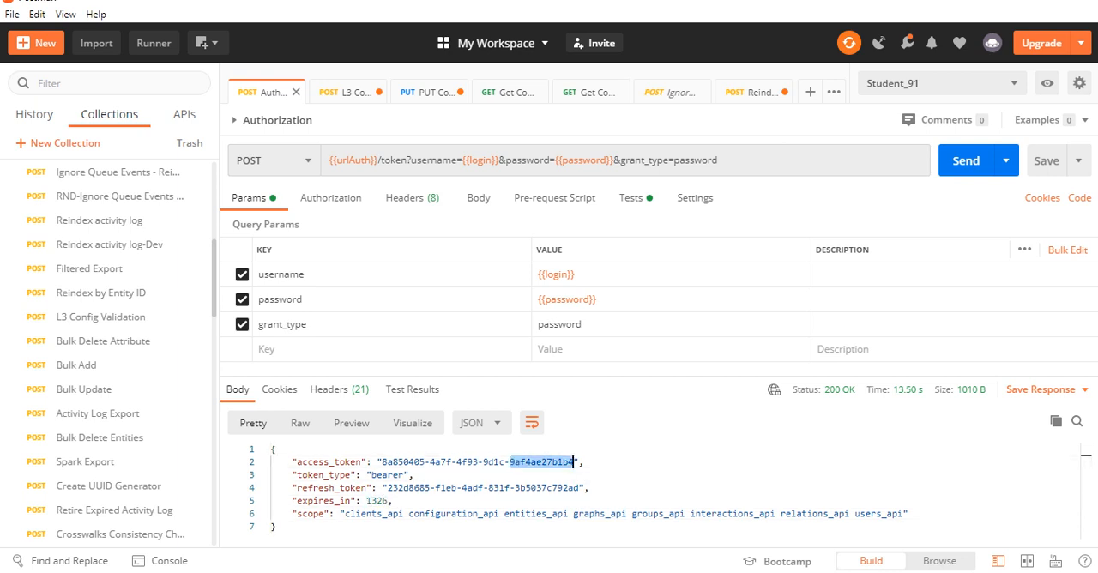
{"action": "left_click", "coordinate": [414, 474]}
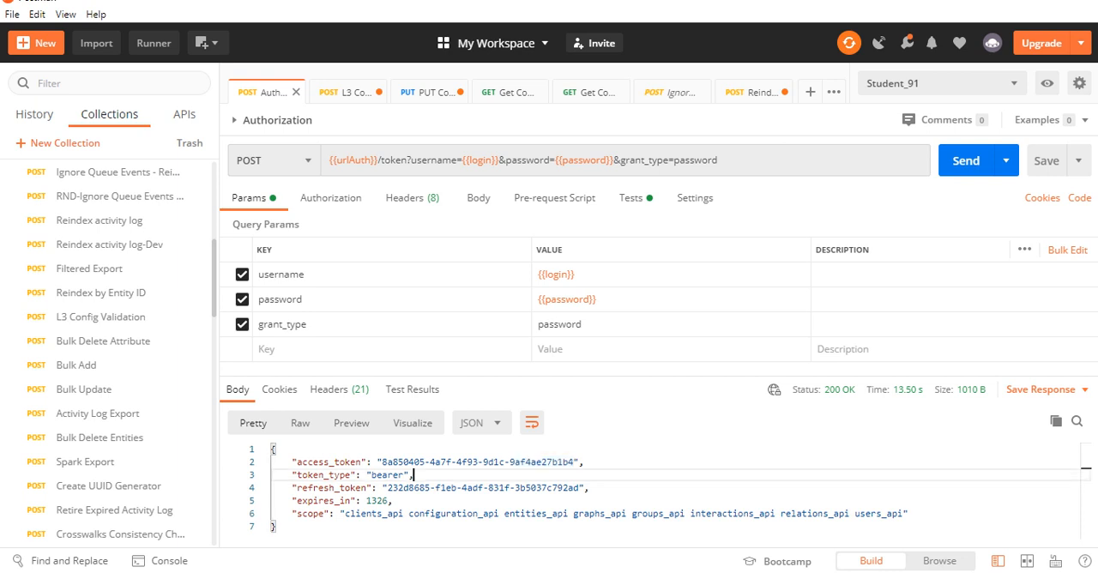
{"action": "left_click_drag", "start_coordinate": [340, 513], "coordinate": [902, 513]}
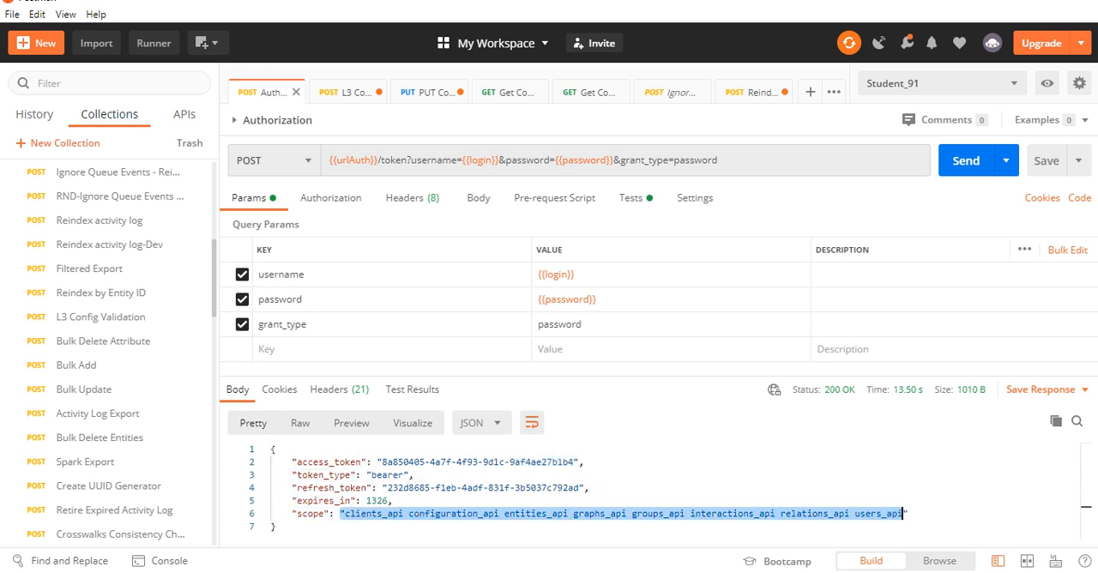
{"action": "left_click", "coordinate": [583, 462]}
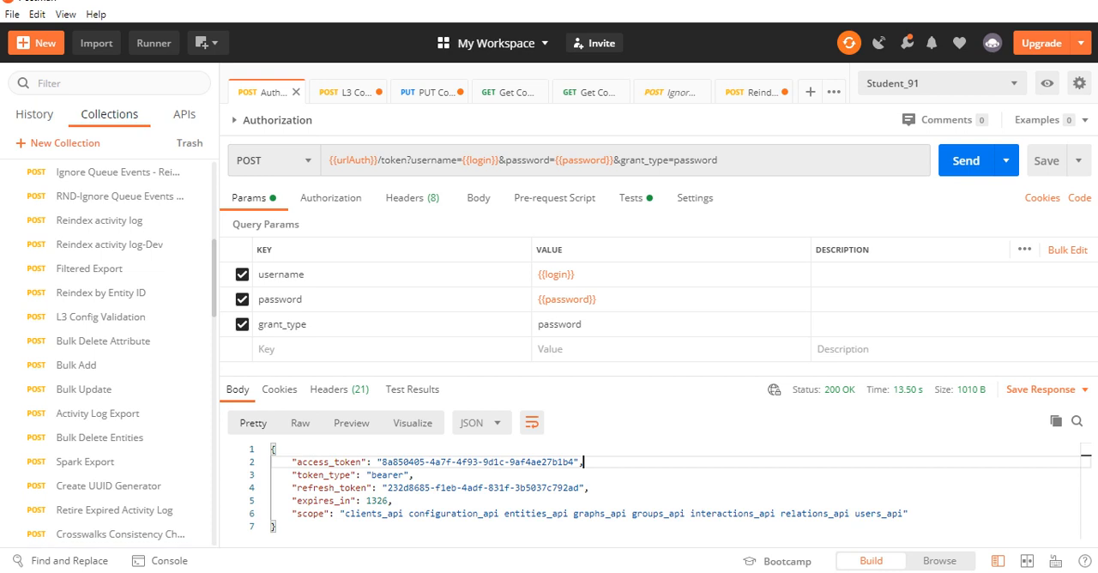
{"action": "left_click", "coordinate": [351, 513]}
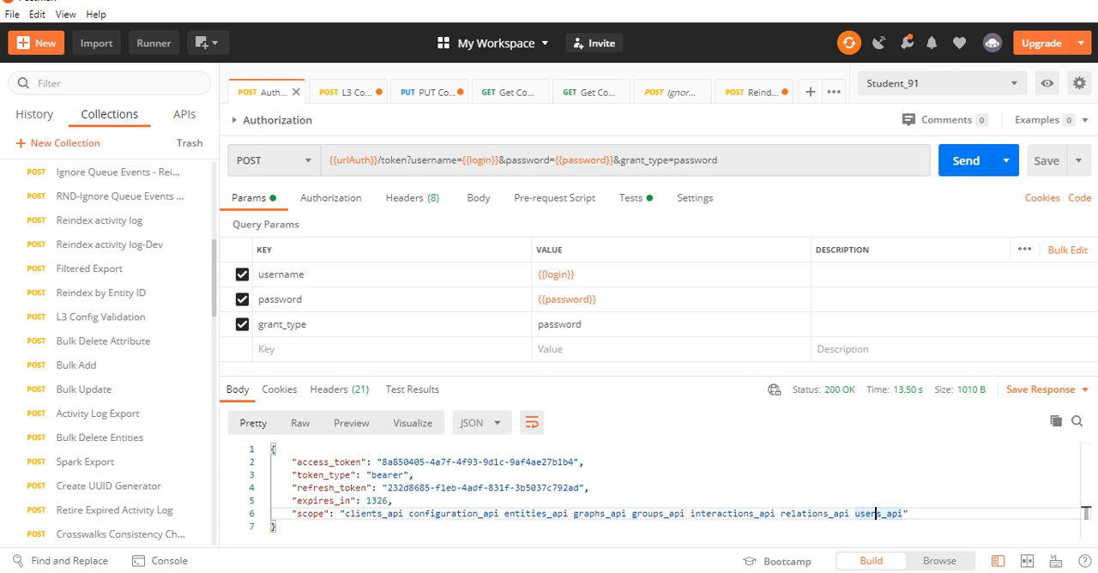
Open the L3 Config Validation request and examine its JSON body and the configuration/_validation endpoint
{"action": "key", "text": "ctrl+Tab"}
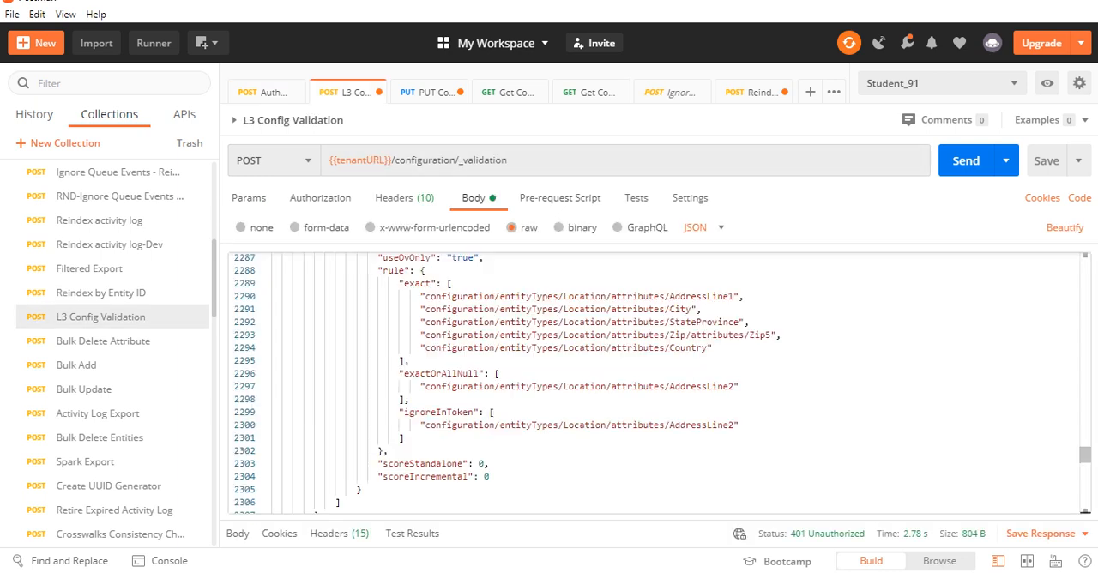
{"action": "left_click", "coordinate": [740, 386]}
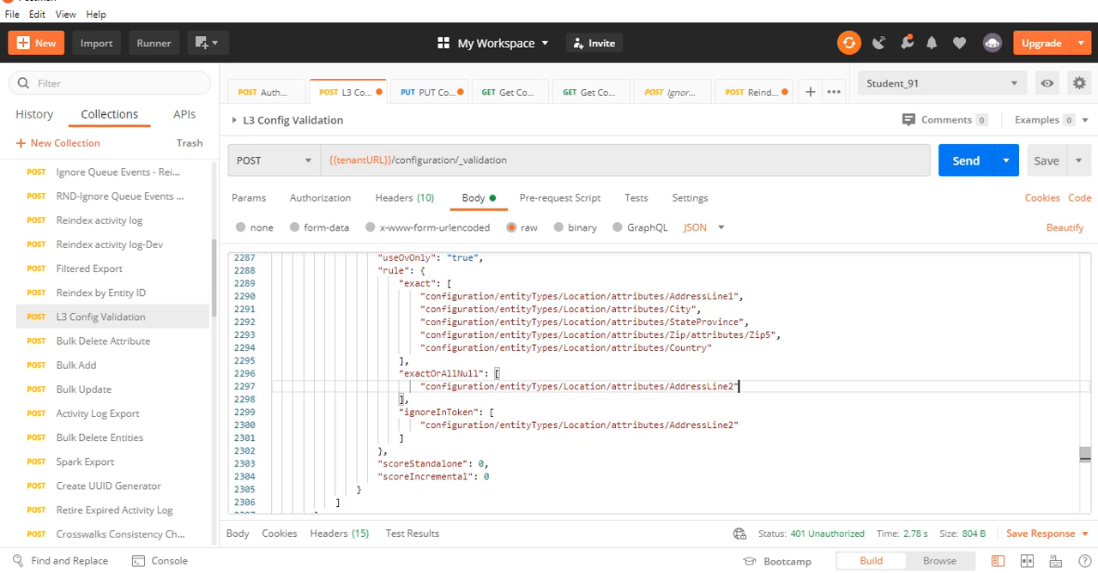
{"action": "left_click", "coordinate": [509, 161]}
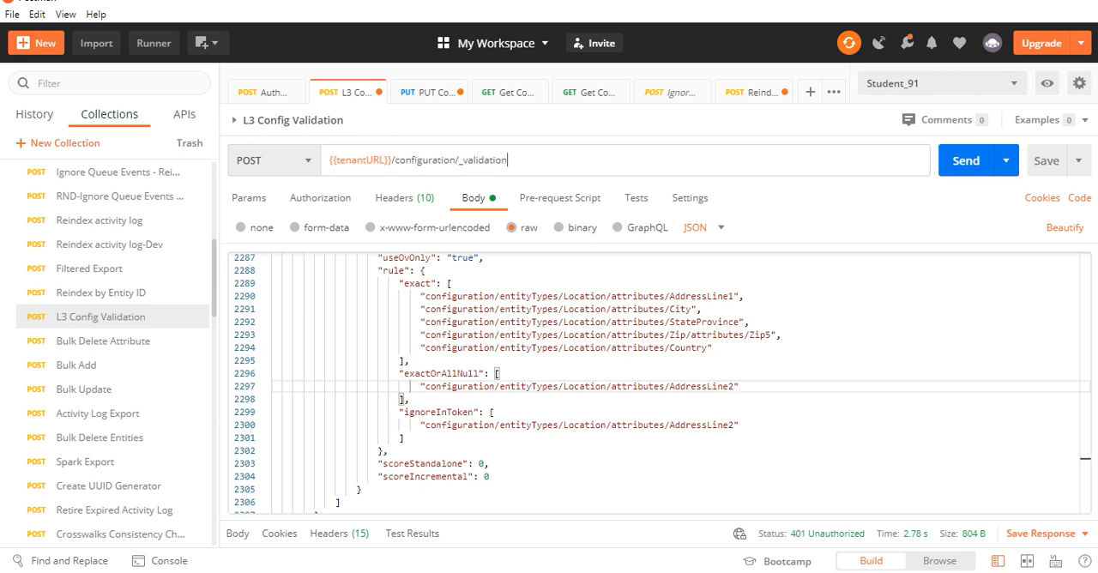
{"action": "left_click_drag", "start_coordinate": [509, 160], "coordinate": [395, 161]}
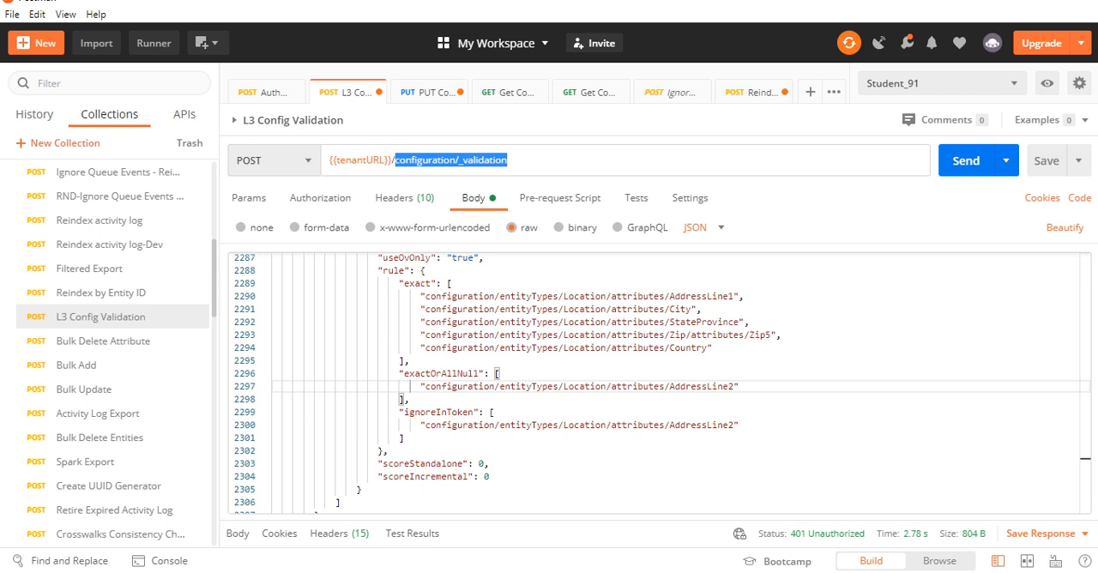
{"action": "left_click", "coordinate": [449, 161]}
{"action": "left_click", "coordinate": [464, 161]}
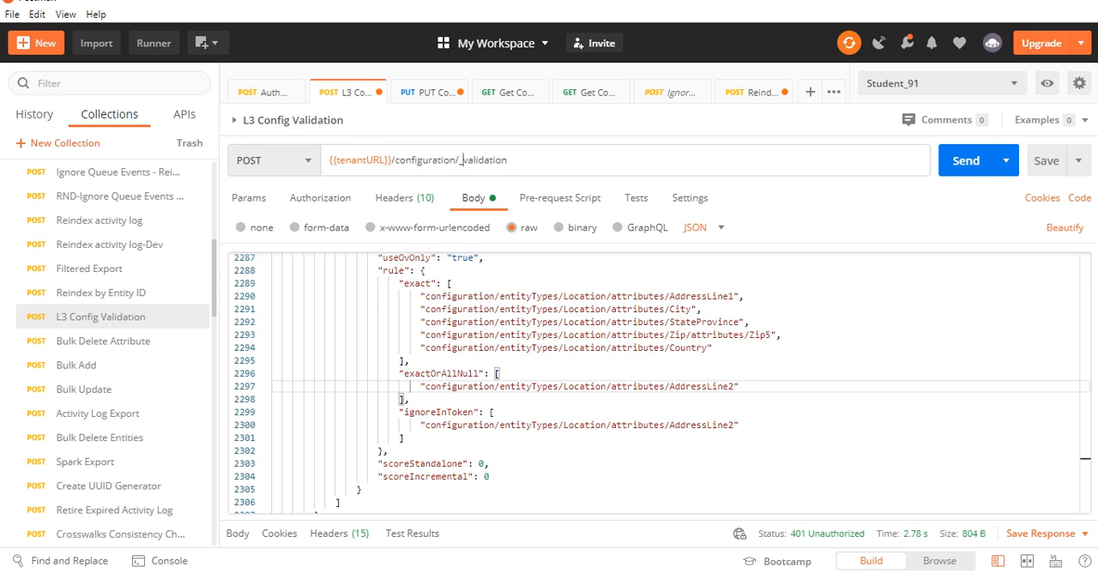
{"action": "double_click", "coordinate": [464, 160]}
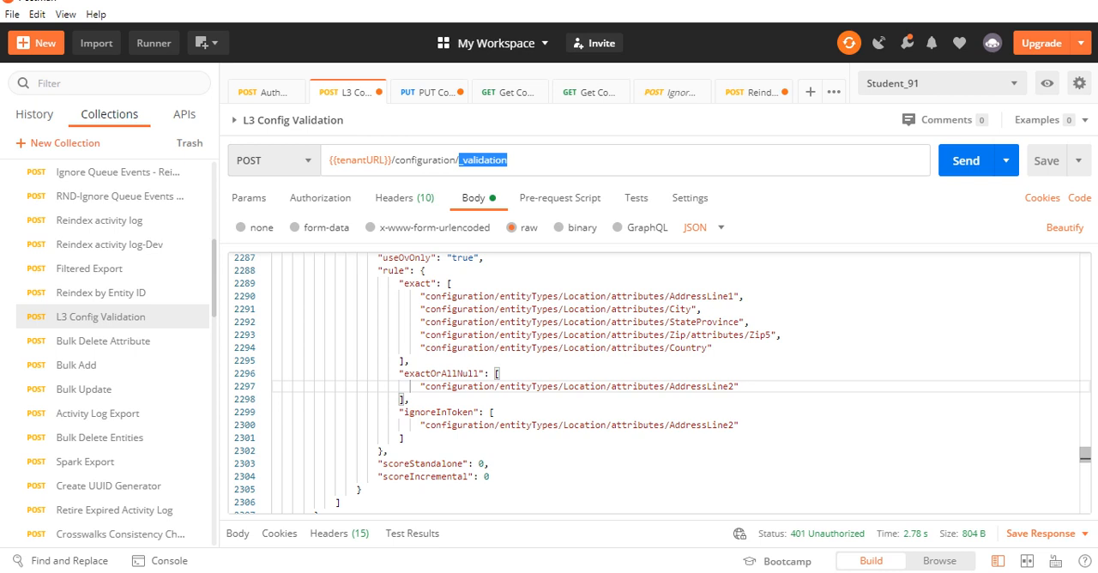
{"action": "left_click", "coordinate": [509, 160]}
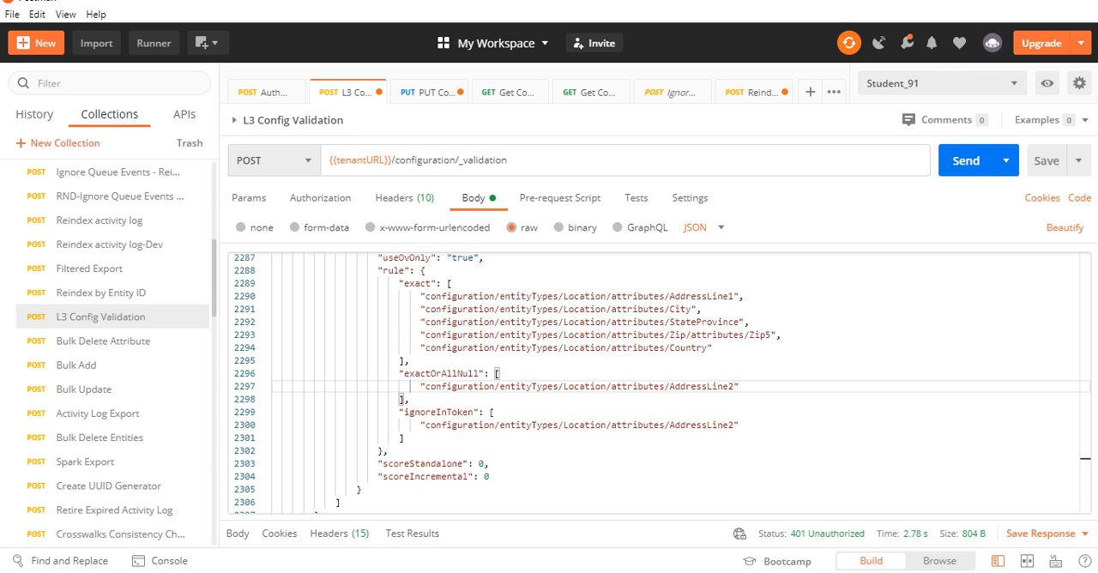
Open the PUT Configuration Copy request and examine its configuration endpoint and the list of available environments
{"action": "left_click", "coordinate": [428, 92]}
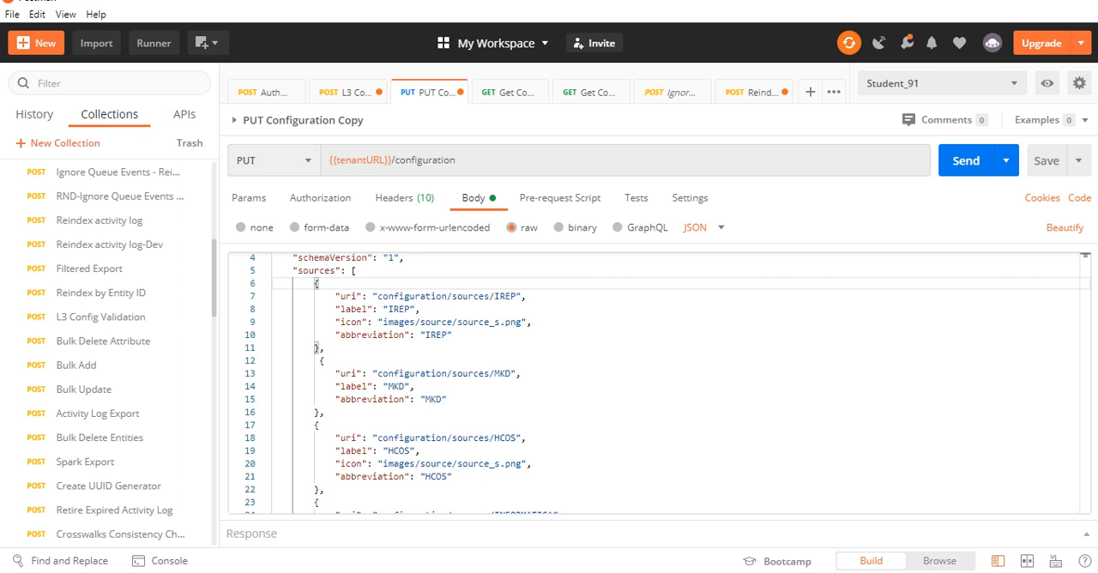
{"action": "double_click", "coordinate": [427, 160]}
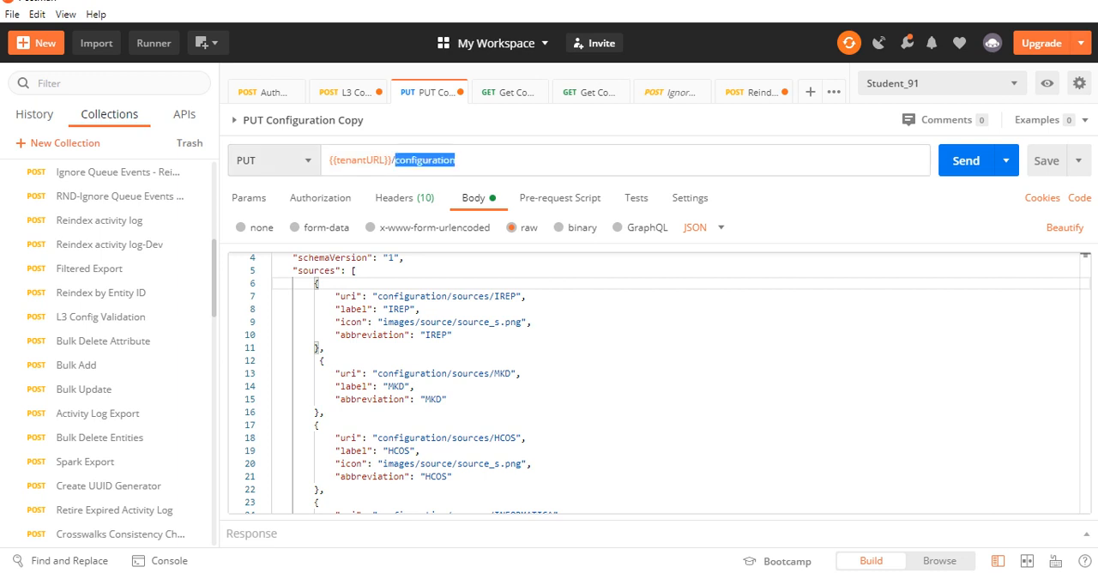
{"action": "left_click", "coordinate": [326, 348]}
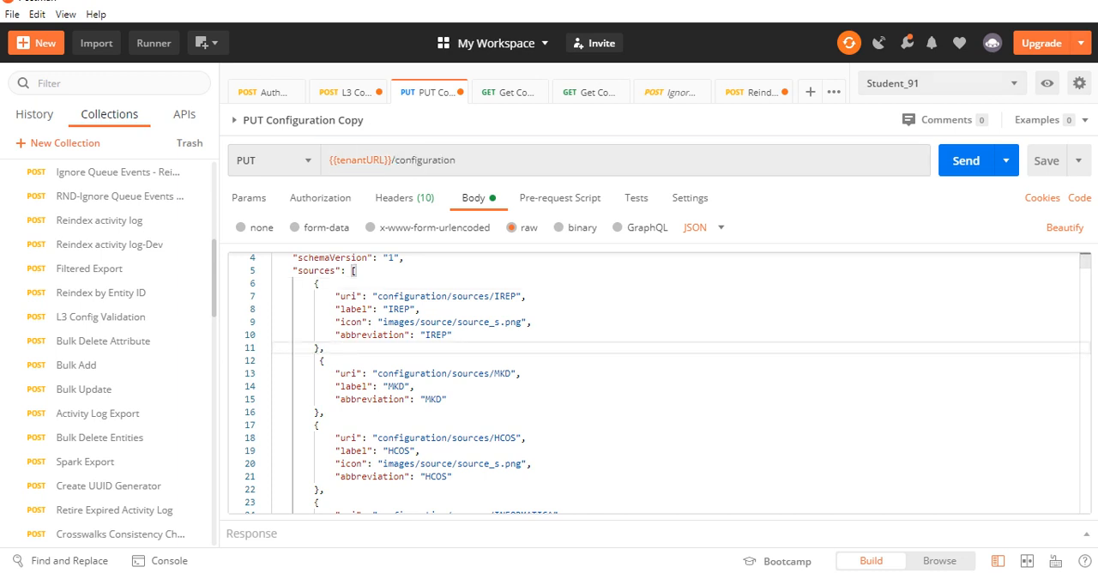
{"action": "left_click", "coordinate": [942, 83]}
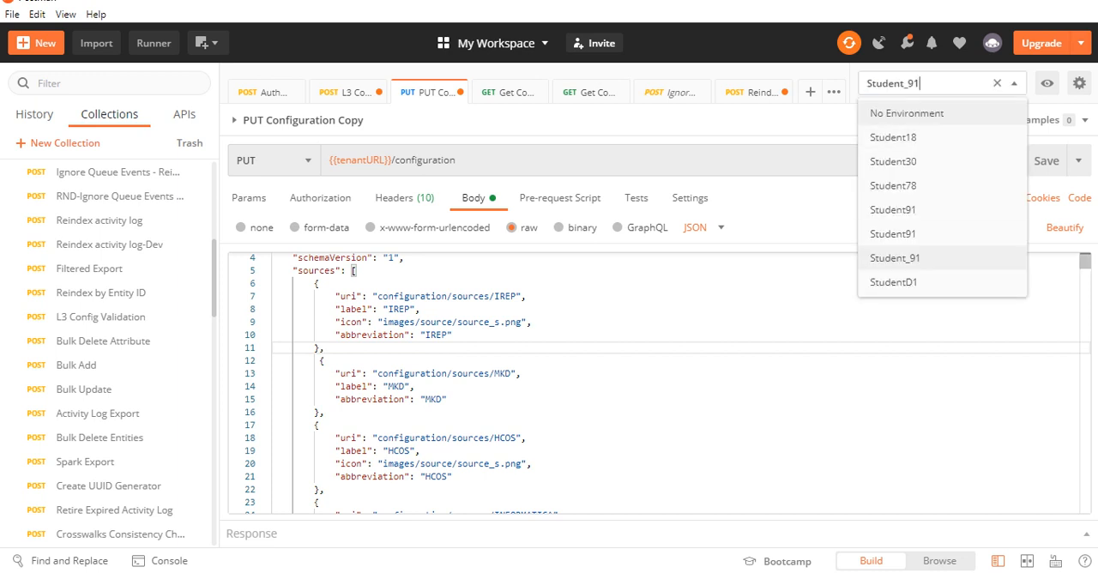
{"action": "left_click", "coordinate": [730, 309]}
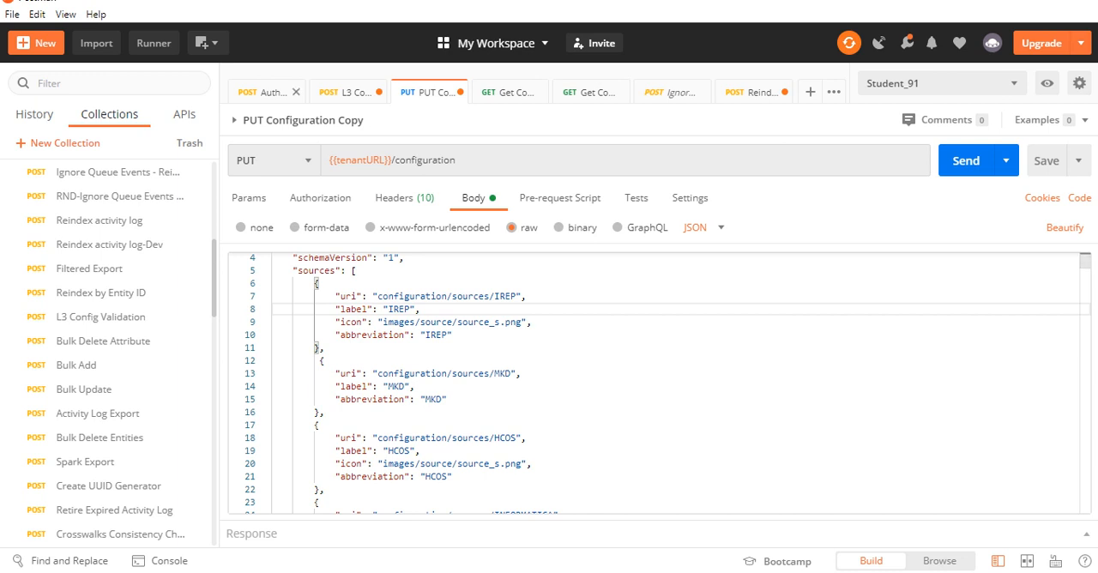
Revisit the Authorization and L3 Config Validation requests, and review the sources in the PUT Configuration Copy body
{"action": "left_click", "coordinate": [266, 92]}
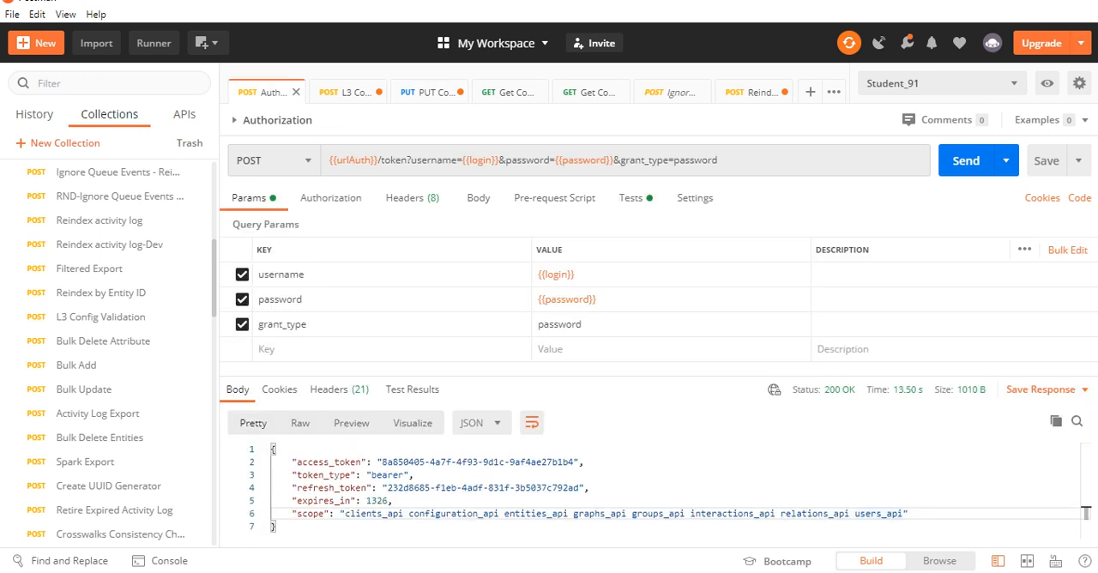
{"action": "left_click", "coordinate": [346, 92]}
{"action": "left_click", "coordinate": [428, 92]}
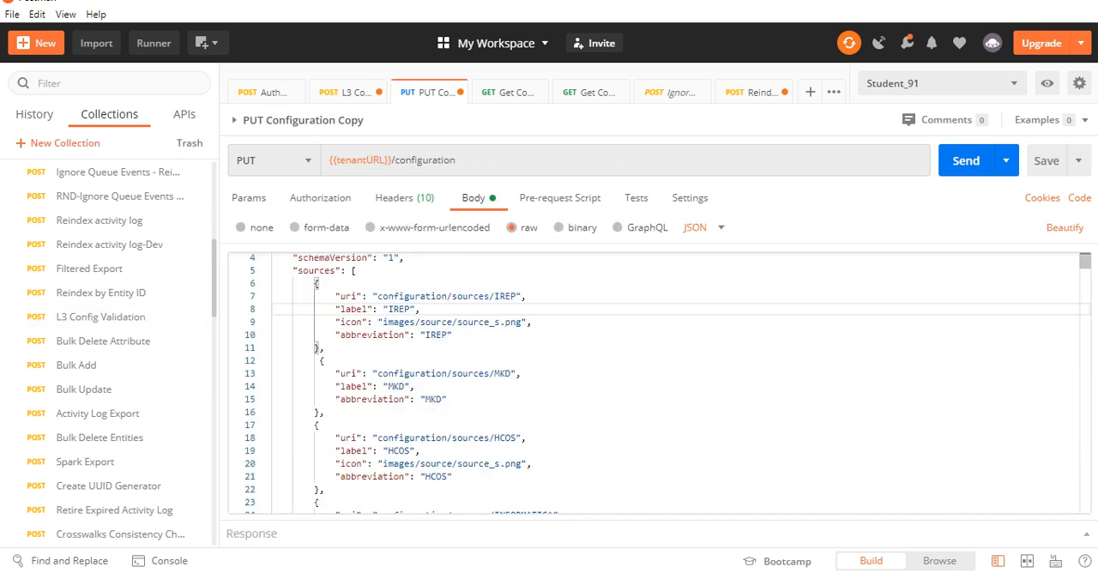
{"action": "left_click", "coordinate": [447, 398]}
{"action": "scroll", "coordinate": [652, 382], "scroll_direction": "down", "scroll_amount": 3}
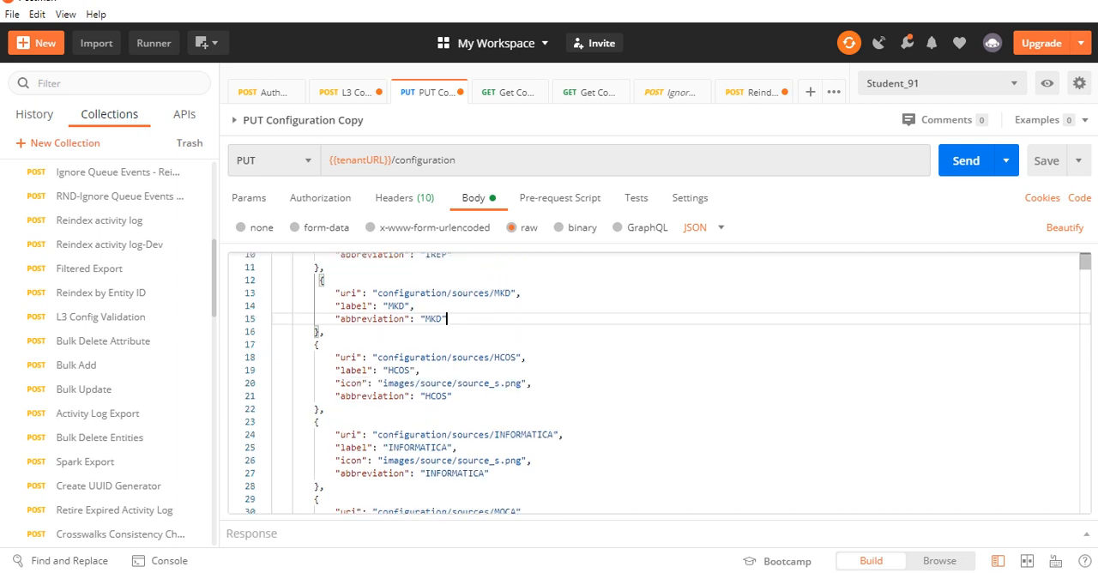
{"action": "scroll", "coordinate": [651, 382], "scroll_direction": "up", "scroll_amount": 4}
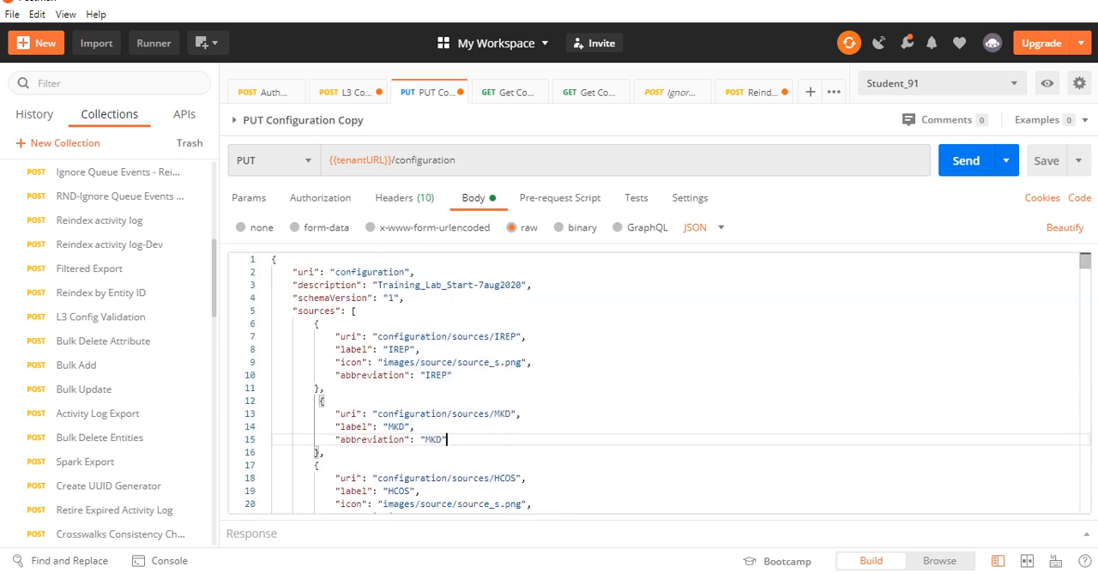
{"action": "scroll", "coordinate": [652, 382], "scroll_direction": "down", "scroll_amount": 2}
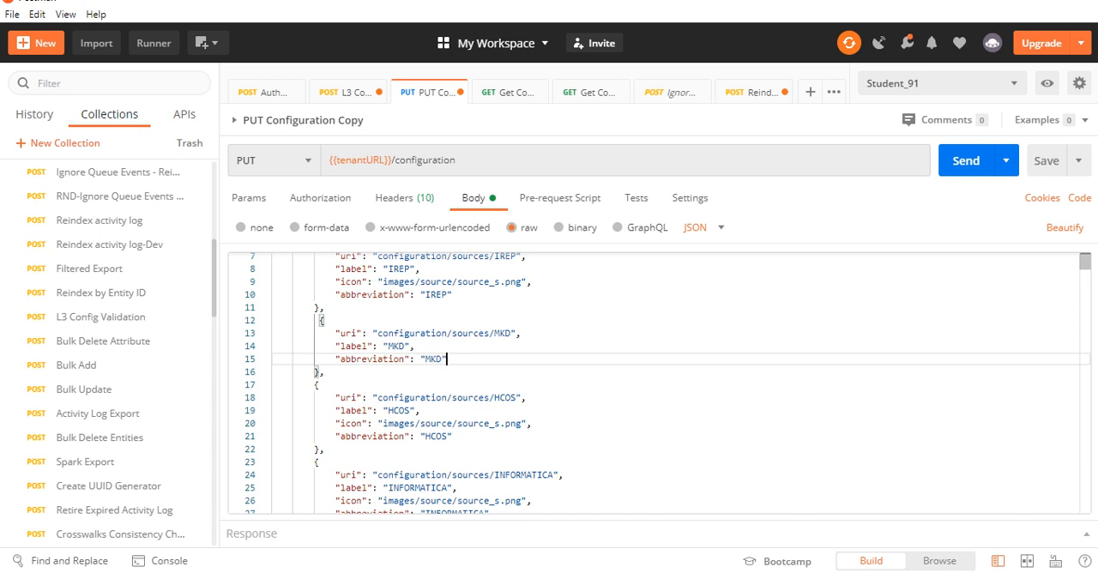
Examine the Get Configuration - _noInheritance request's endpoint and response alongside the PUT Configuration Copy body
{"action": "left_click", "coordinate": [507, 92]}
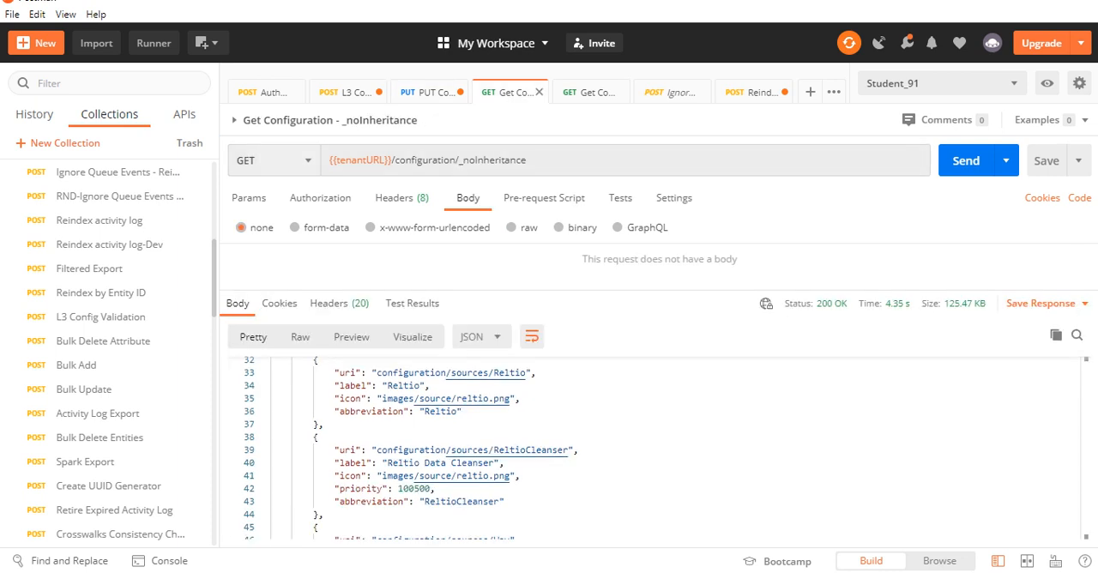
{"action": "left_click", "coordinate": [274, 160]}
{"action": "left_click", "coordinate": [529, 160]}
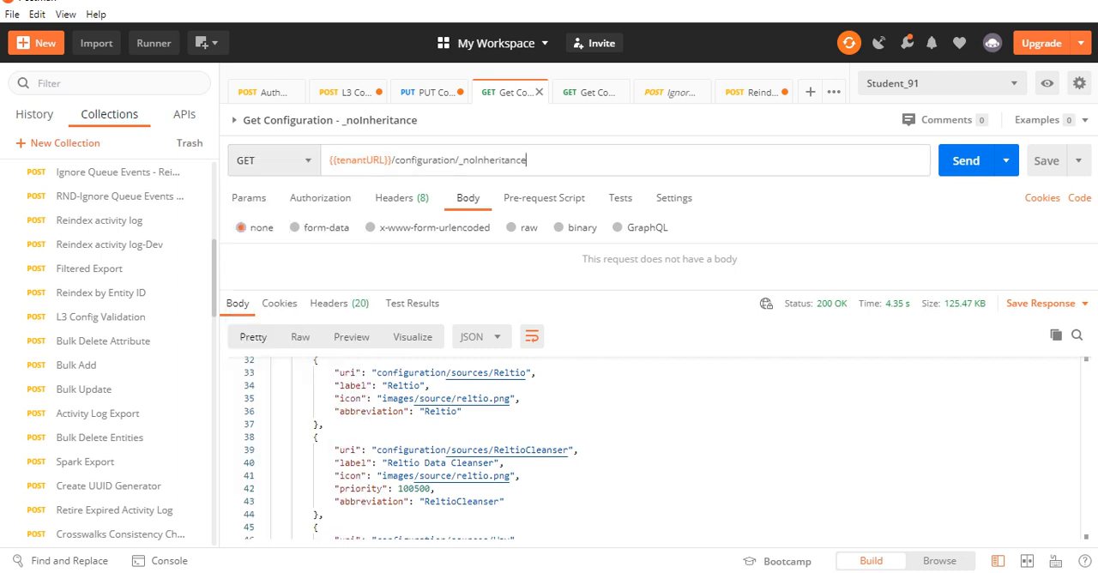
{"action": "key", "text": "ctrl+shift+Left"}
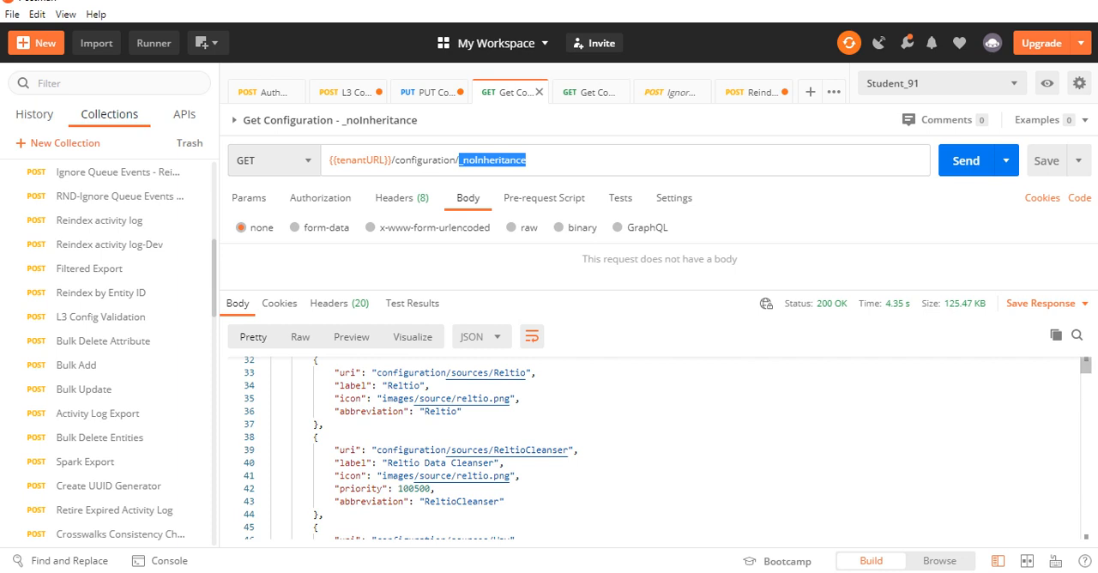
{"action": "scroll", "coordinate": [652, 446], "scroll_direction": "down", "scroll_amount": 2}
{"action": "scroll", "coordinate": [652, 446], "scroll_direction": "up", "scroll_amount": 2}
{"action": "left_click", "coordinate": [429, 92]}
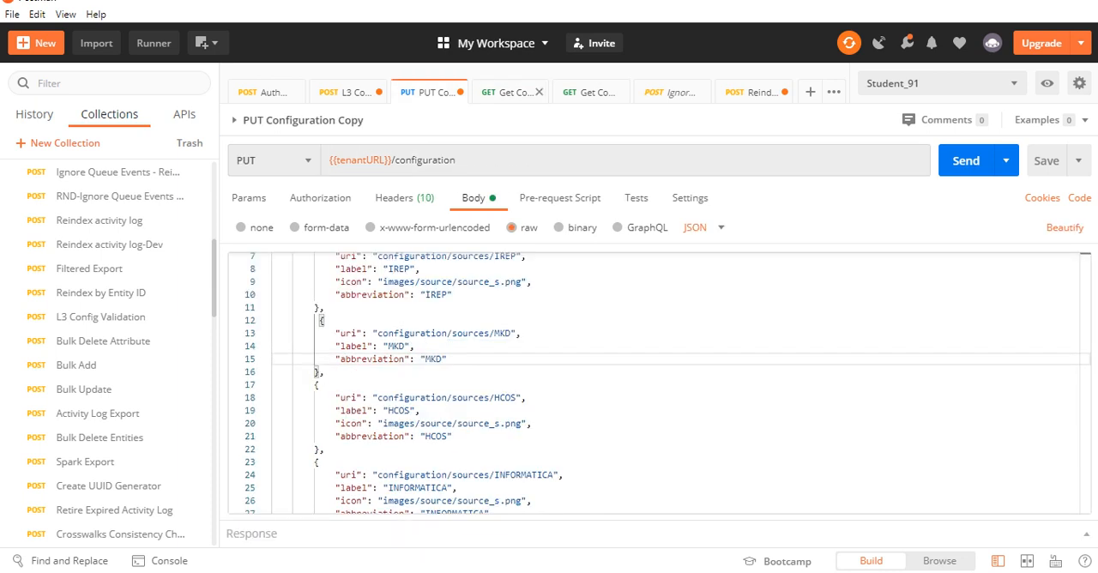
{"action": "left_click", "coordinate": [512, 92]}
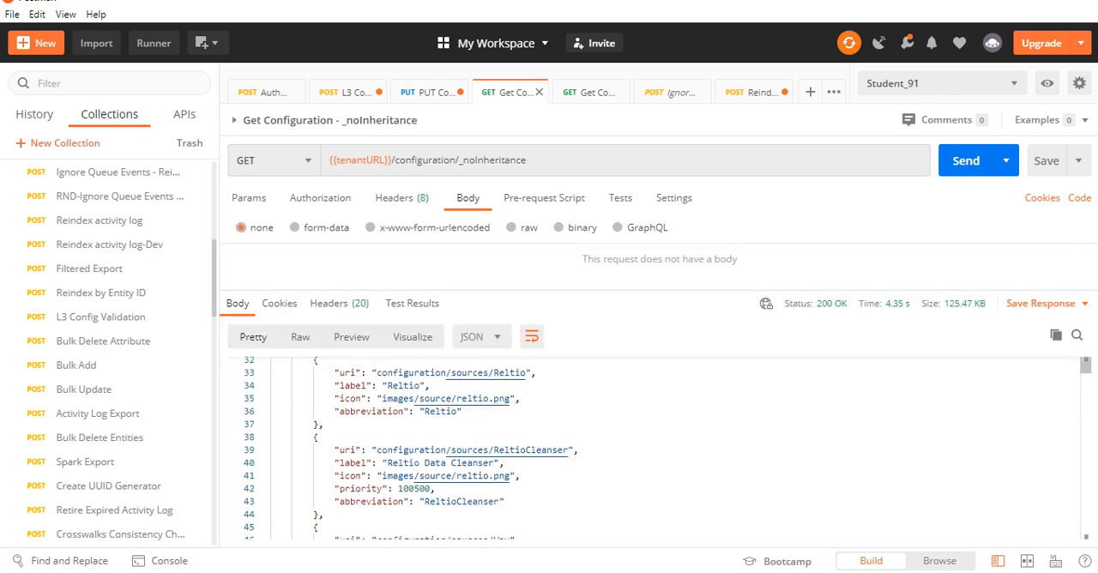
Compare the PUT Configuration Copy request's body with the Get Configuration - _noInheritance request's response
{"action": "left_click", "coordinate": [432, 92]}
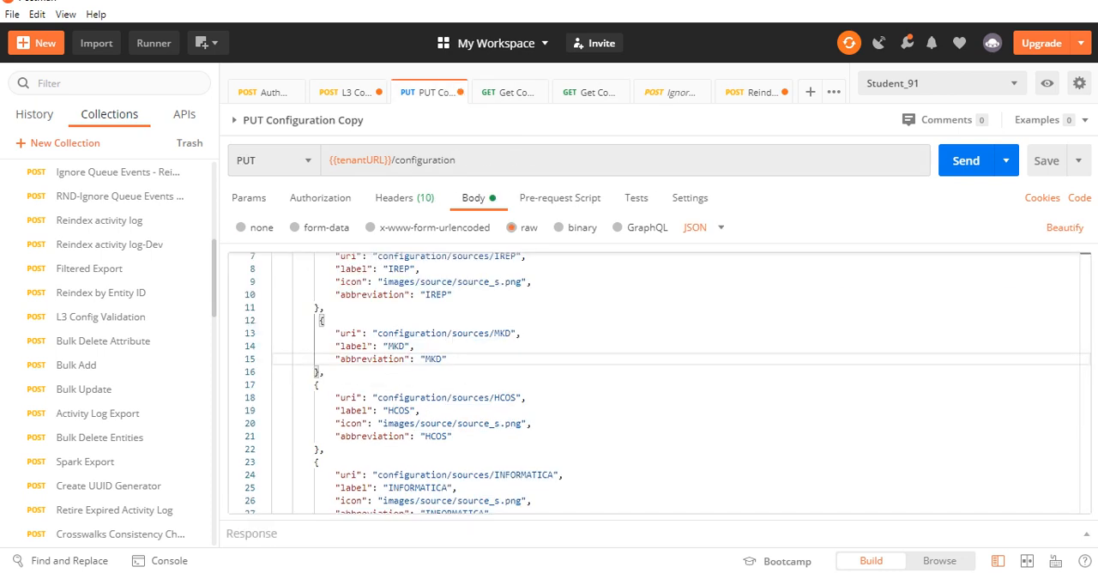
{"action": "left_click", "coordinate": [512, 92]}
{"action": "left_click", "coordinate": [432, 91]}
{"action": "left_click", "coordinate": [513, 92]}
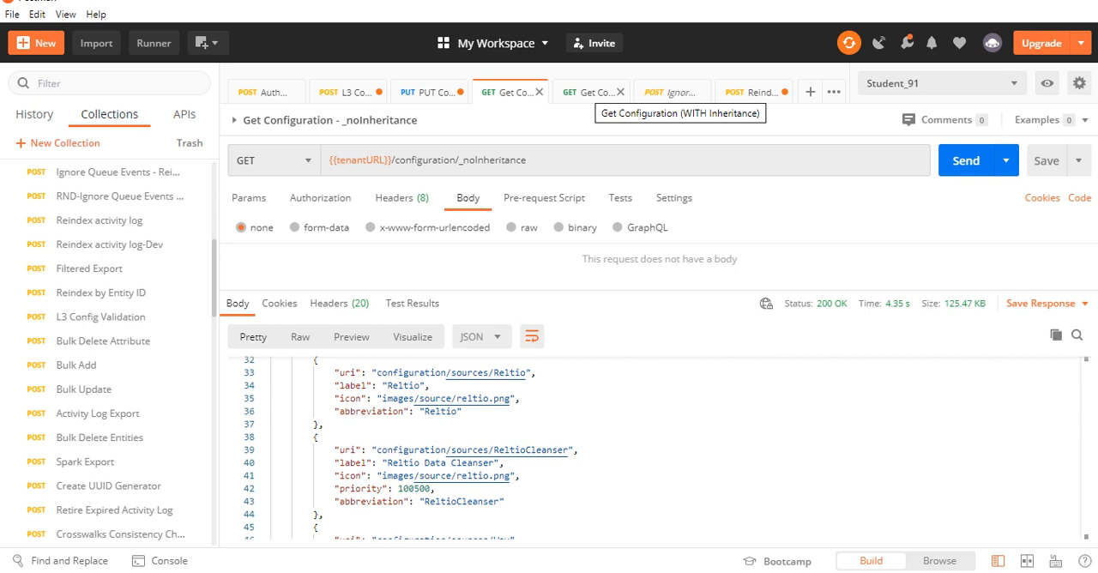
Compare the endpoint of Get Configuration (WITH Inheritance) with the _noInheritance endpoint of the other Get Configuration request
{"action": "left_click", "coordinate": [590, 92]}
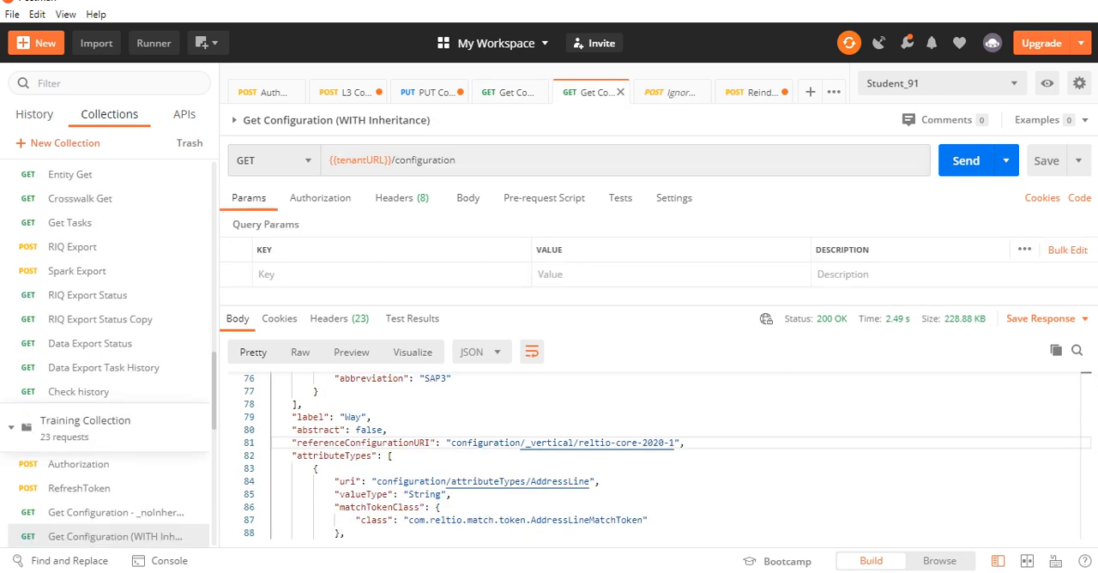
{"action": "double_click", "coordinate": [426, 160]}
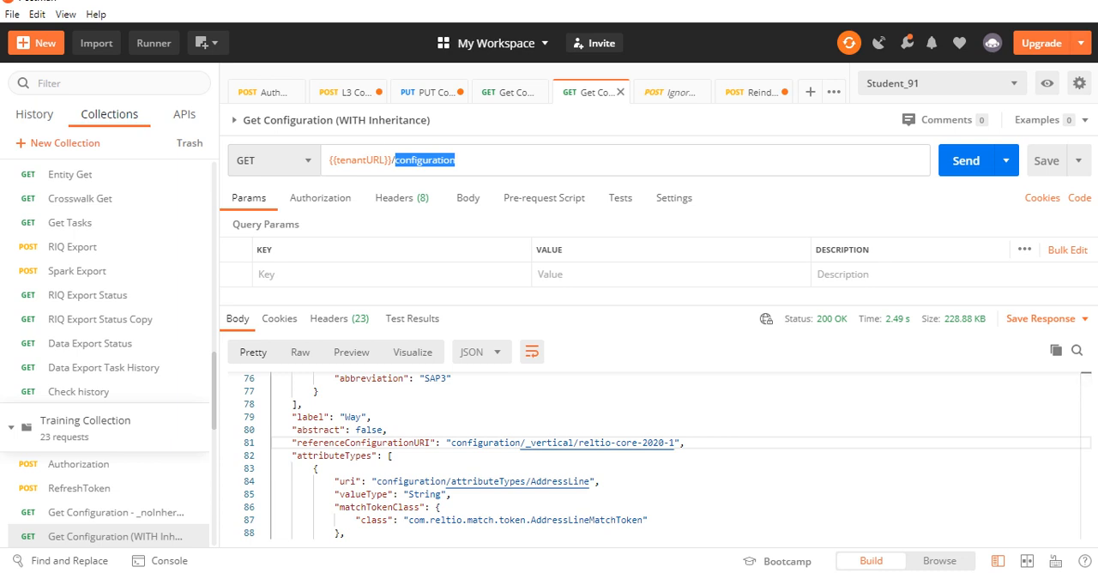
{"action": "left_click", "coordinate": [511, 91]}
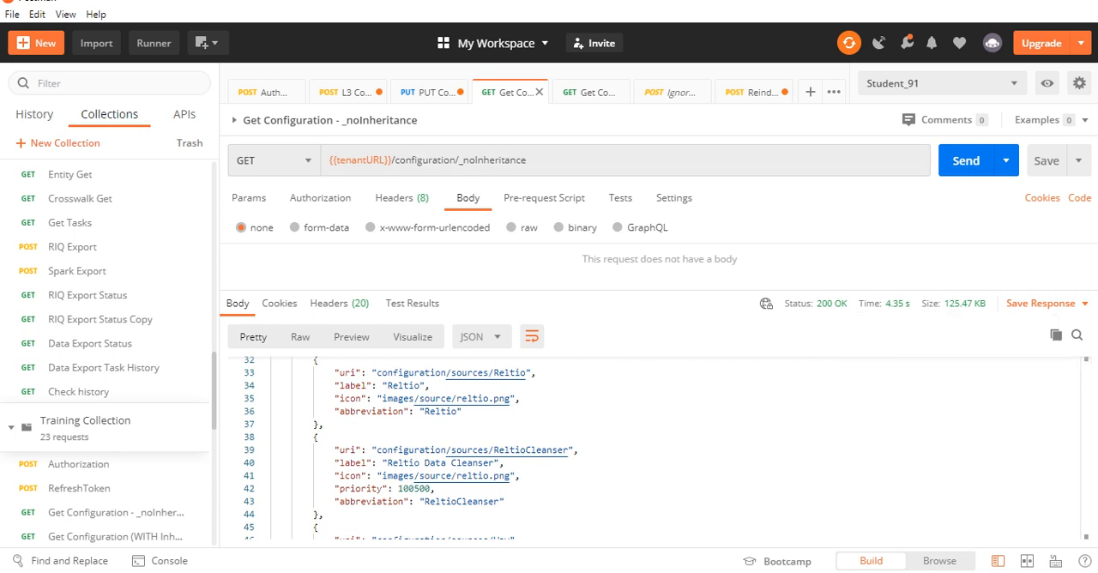
{"action": "double_click", "coordinate": [493, 161]}
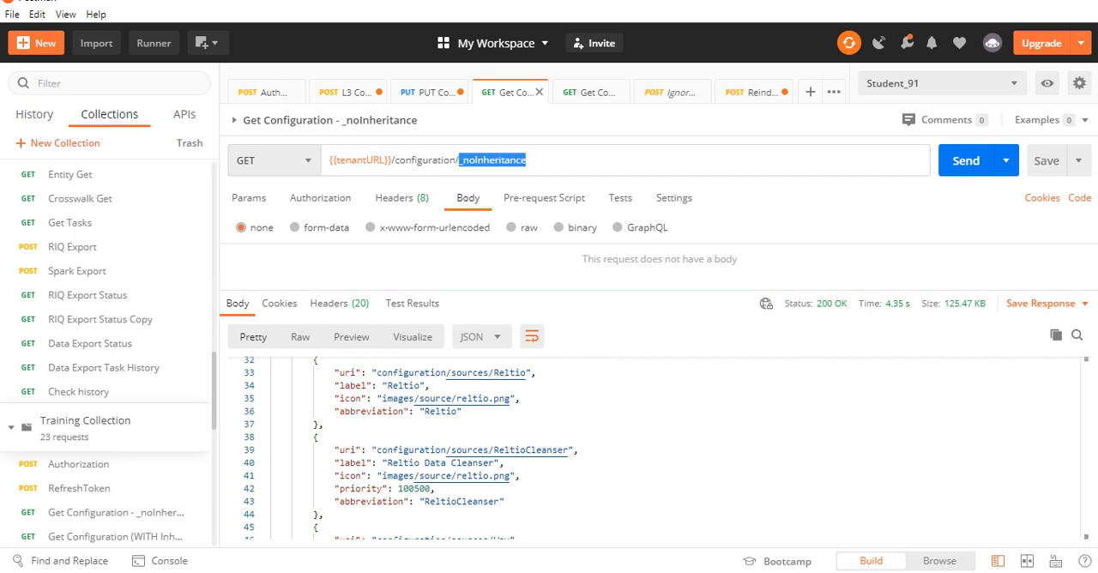
{"action": "mouse_move", "coordinate": [964, 304]}
{"action": "left_click", "coordinate": [592, 91]}
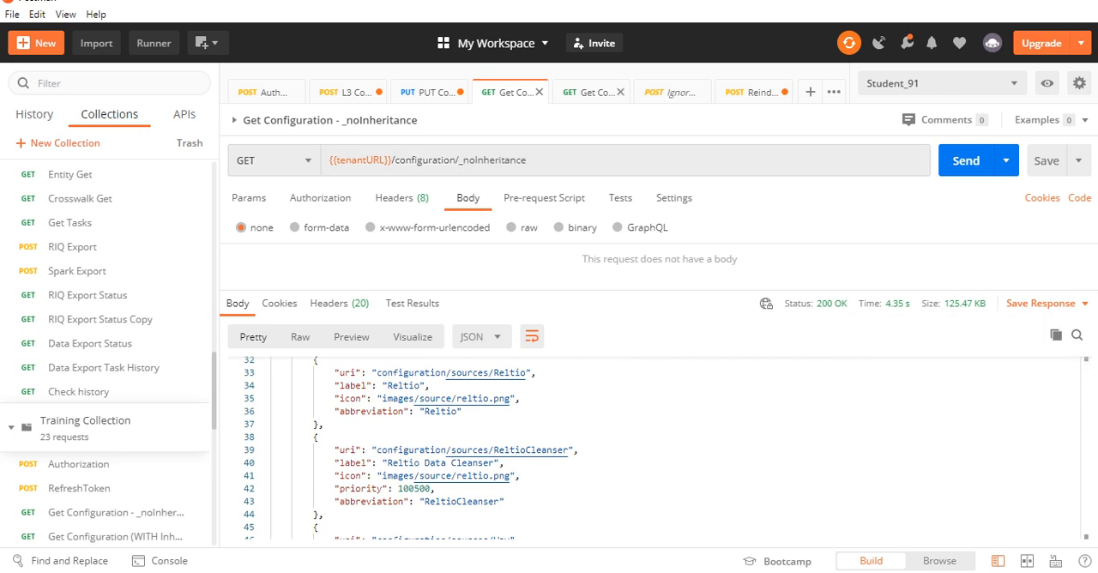
{"action": "double_click", "coordinate": [425, 160]}
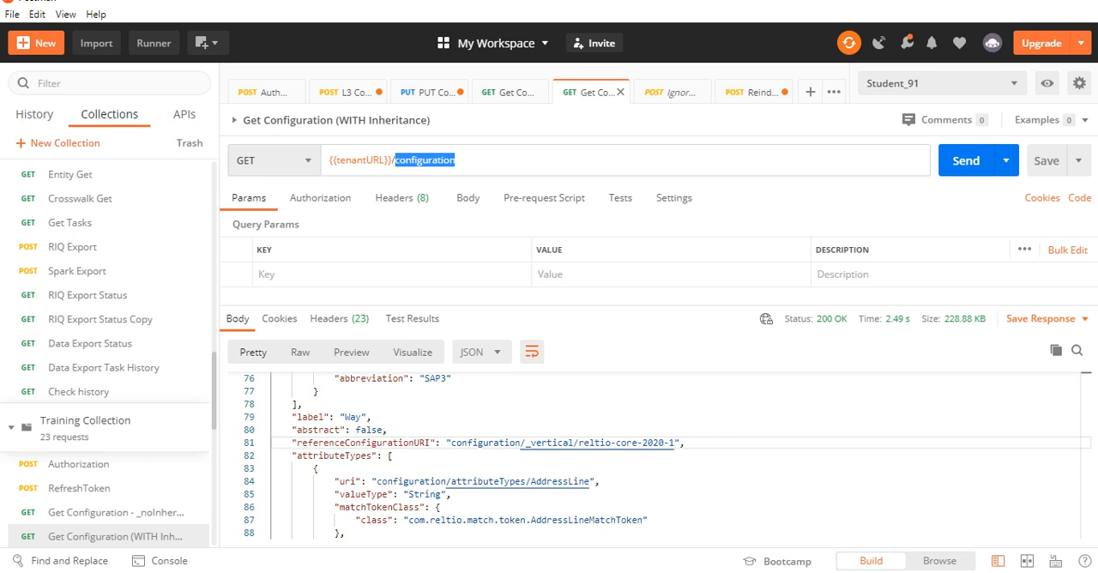
{"action": "left_click", "coordinate": [460, 161]}
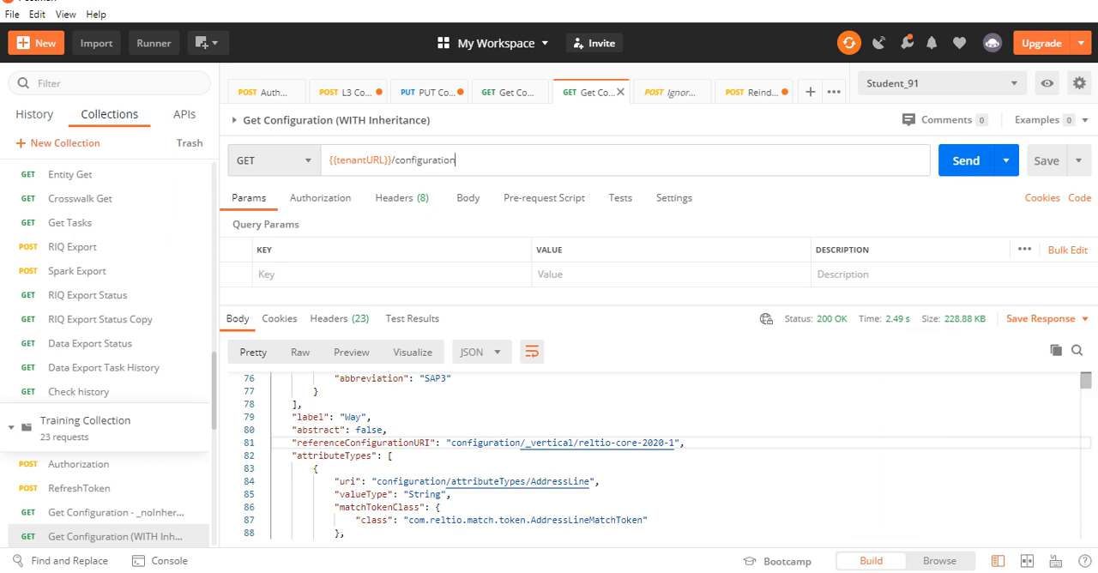
Examine the label, referenceConfigurationURI and attributeTypes entries in the Get Configuration (WITH Inheritance) response
{"action": "left_click", "coordinate": [371, 416]}
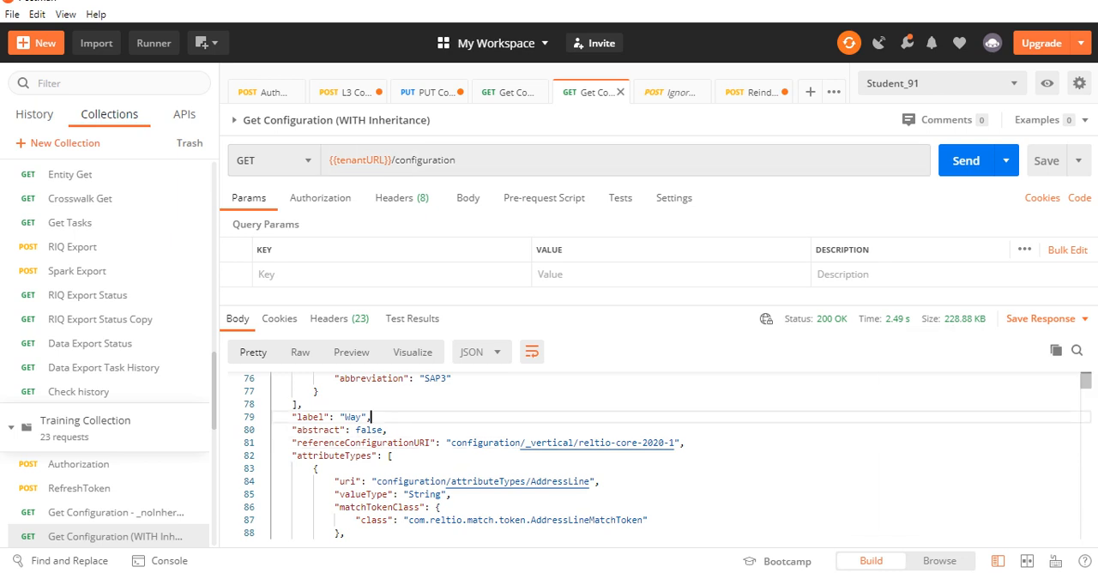
{"action": "scroll", "coordinate": [371, 417], "scroll_direction": "down", "scroll_amount": 1}
{"action": "scroll", "coordinate": [371, 417], "scroll_direction": "up", "scroll_amount": 1}
{"action": "scroll", "coordinate": [372, 417], "scroll_direction": "down", "scroll_amount": 1}
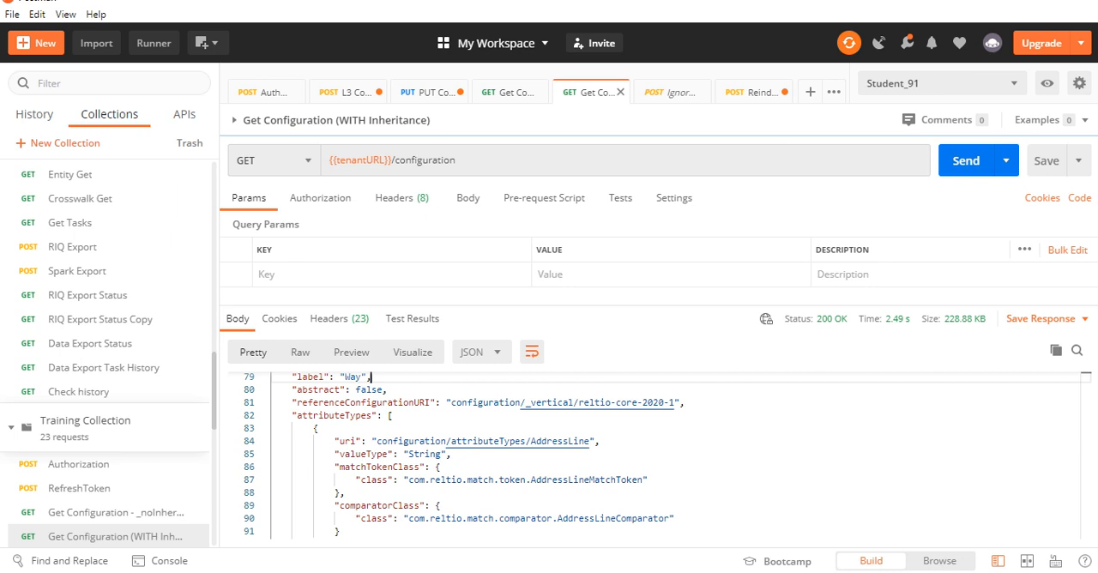
Open the Ignore Queue Events - Reindex request and examine its POST method and the query parameters in its URL
{"action": "left_click", "coordinate": [673, 92]}
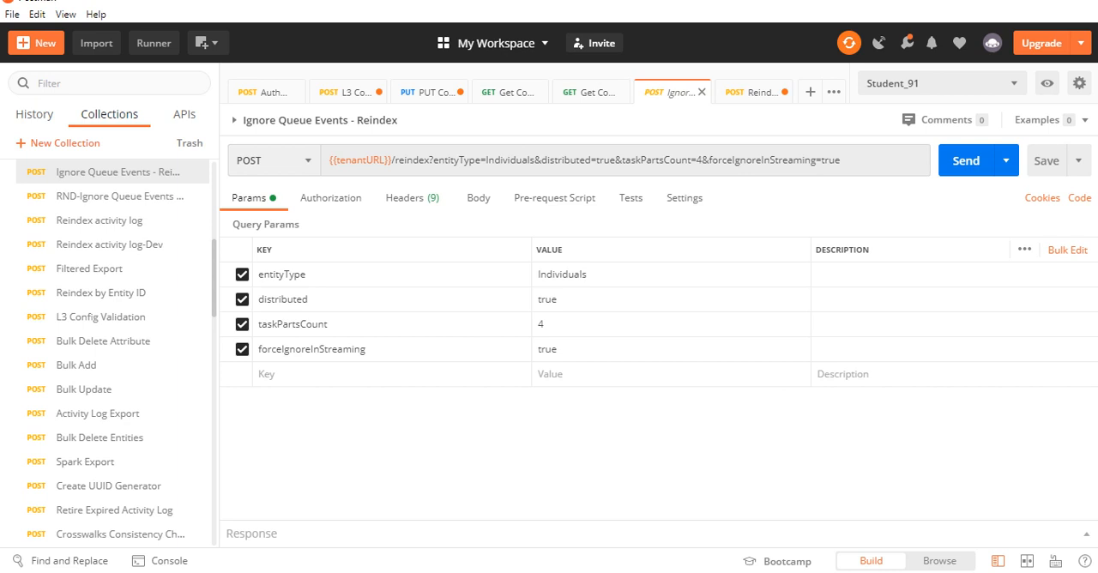
{"action": "left_click", "coordinate": [275, 161]}
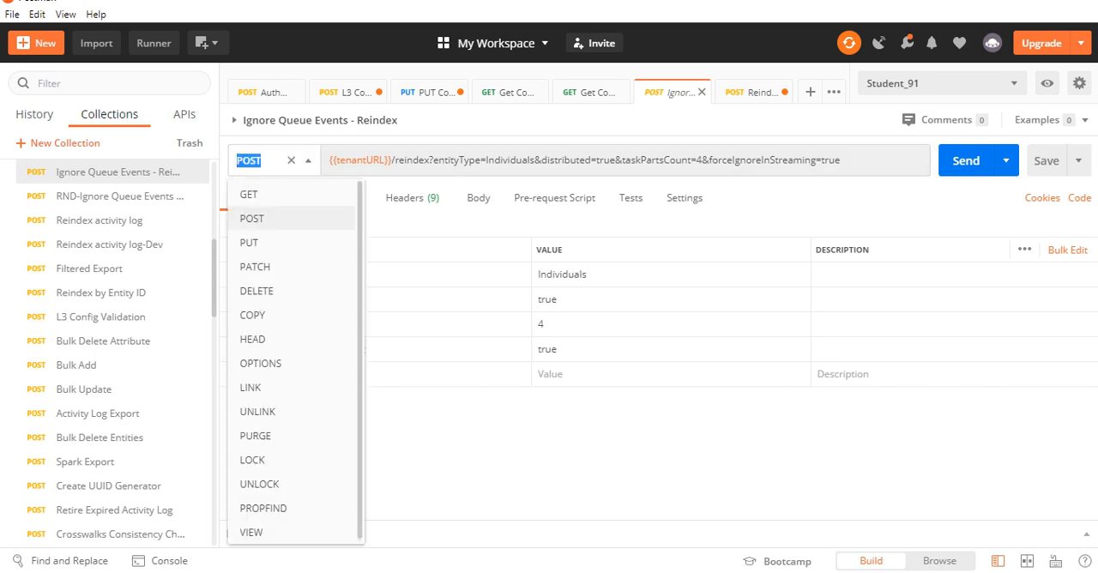
{"action": "left_click", "coordinate": [252, 219]}
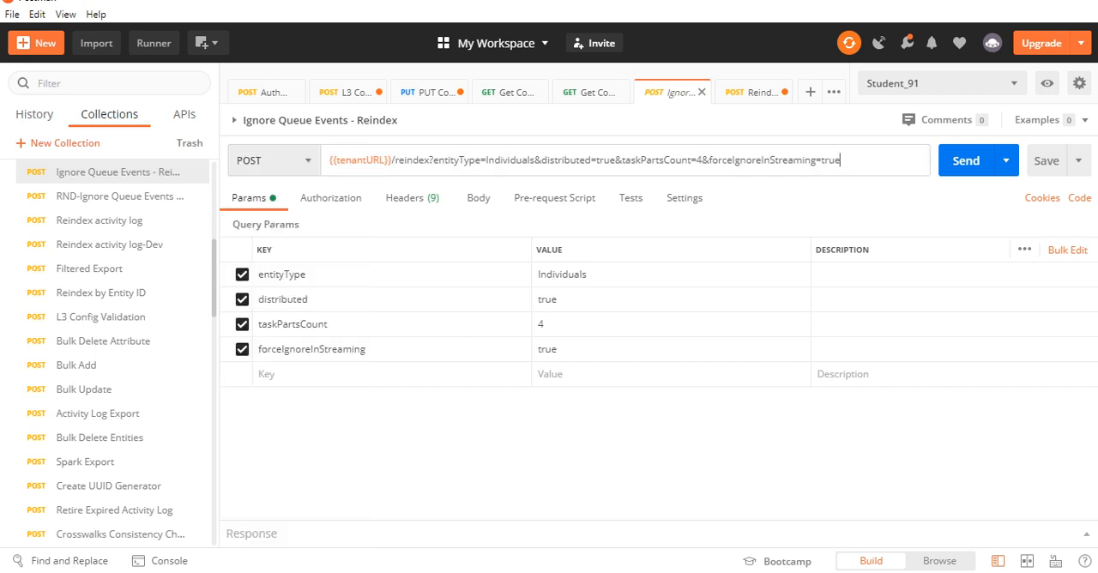
{"action": "double_click", "coordinate": [511, 161]}
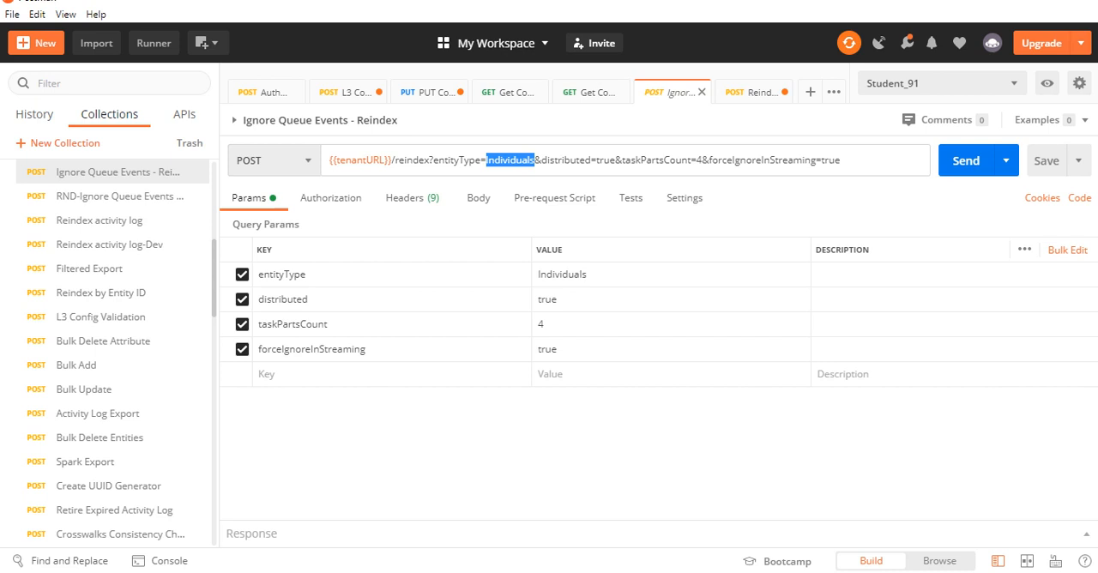
{"action": "double_click", "coordinate": [565, 161]}
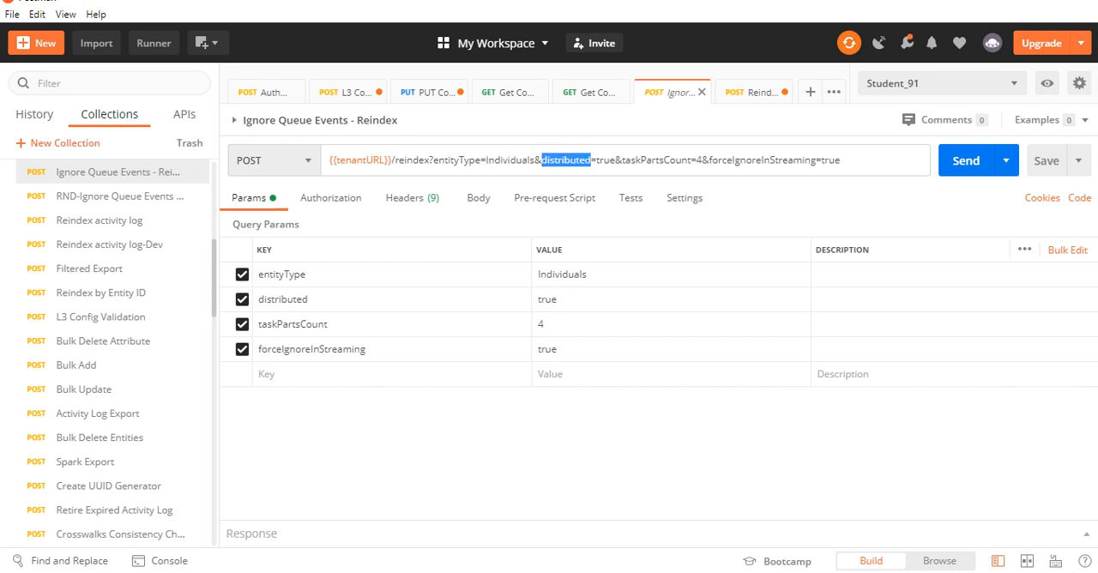
{"action": "double_click", "coordinate": [657, 160]}
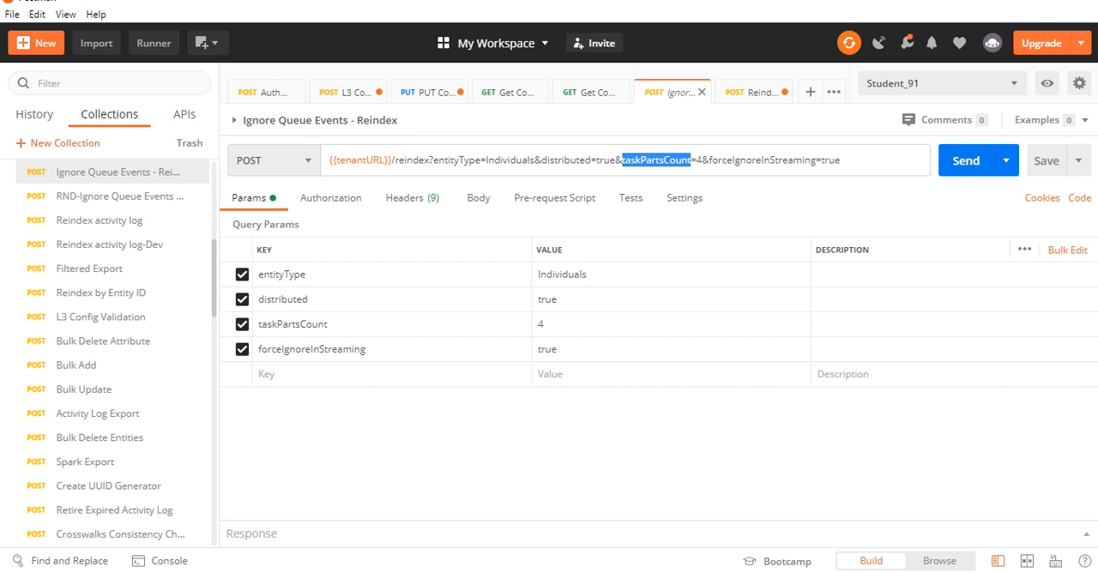
{"action": "double_click", "coordinate": [761, 160]}
{"action": "left_click", "coordinate": [850, 160]}
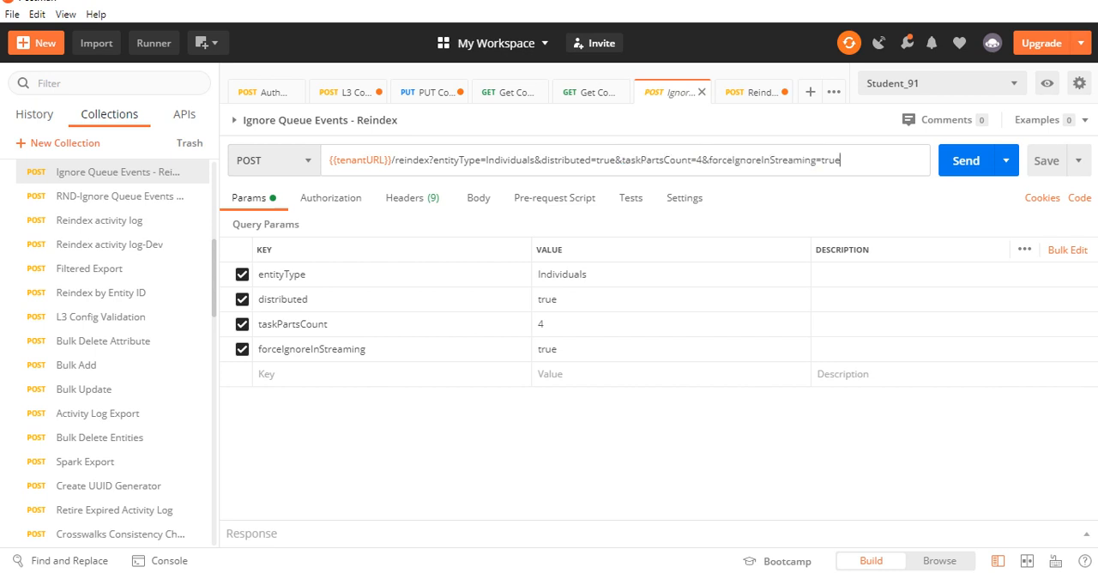
Examine the forceIgnoreInStreaming parameter and the entityType value in the Ignore Queue Events - Reindex URL
{"action": "left_click_drag", "start_coordinate": [841, 161], "coordinate": [709, 160]}
{"action": "left_click", "coordinate": [845, 160]}
{"action": "left_click_drag", "start_coordinate": [712, 160], "coordinate": [841, 160]}
{"action": "left_click", "coordinate": [841, 161]}
{"action": "double_click", "coordinate": [510, 160]}
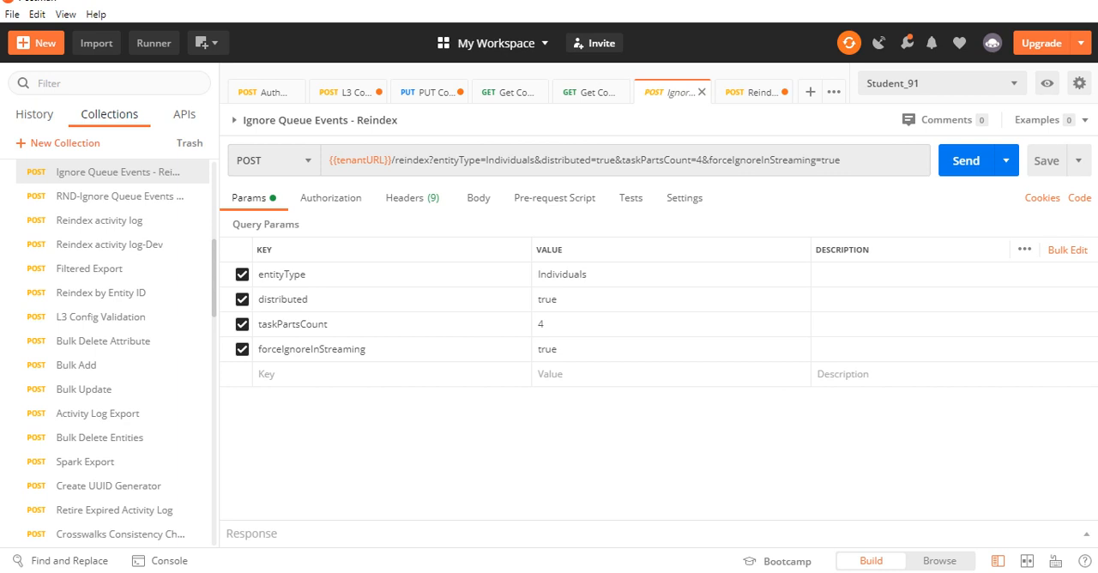
{"action": "double_click", "coordinate": [511, 160]}
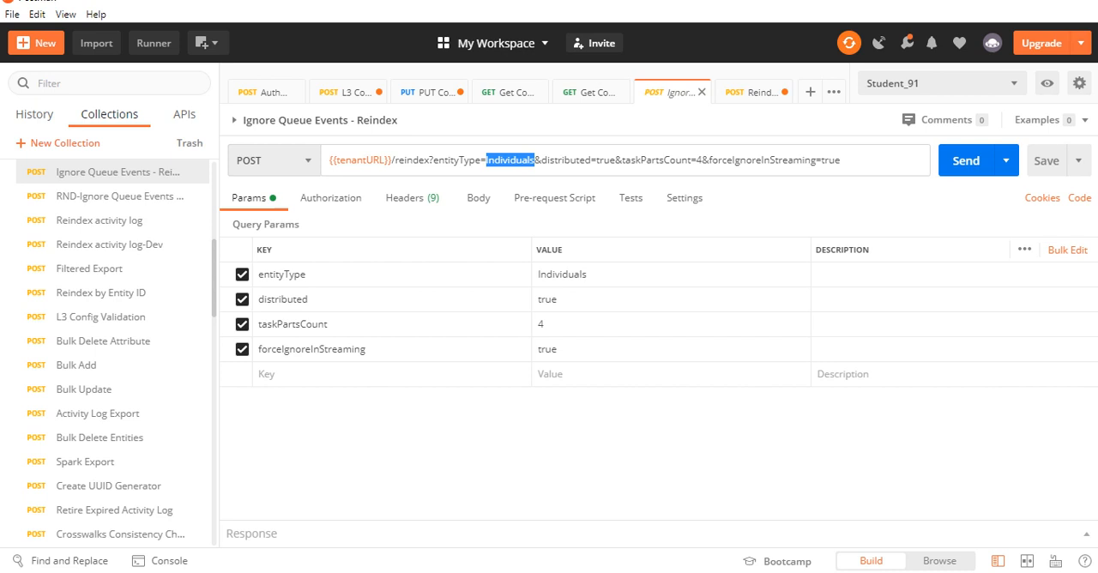
Open the Reindex by Entity ID request and examine the two entity IDs in its JSON body
{"action": "key", "text": "ctrl+Tab"}
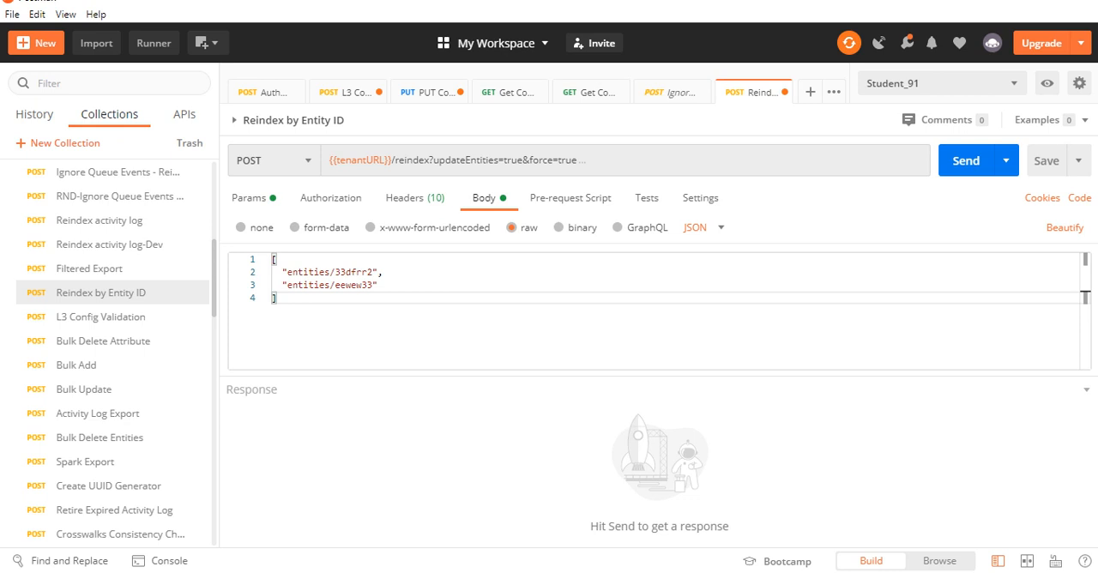
{"action": "left_click_drag", "start_coordinate": [378, 285], "coordinate": [277, 272]}
{"action": "double_click", "coordinate": [354, 272]}
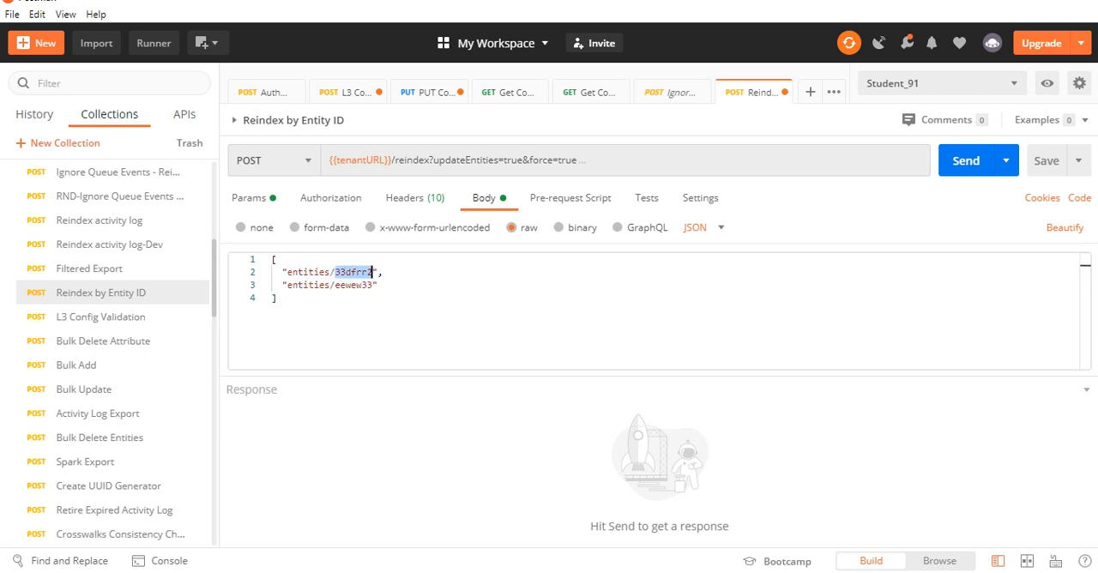
{"action": "double_click", "coordinate": [354, 285]}
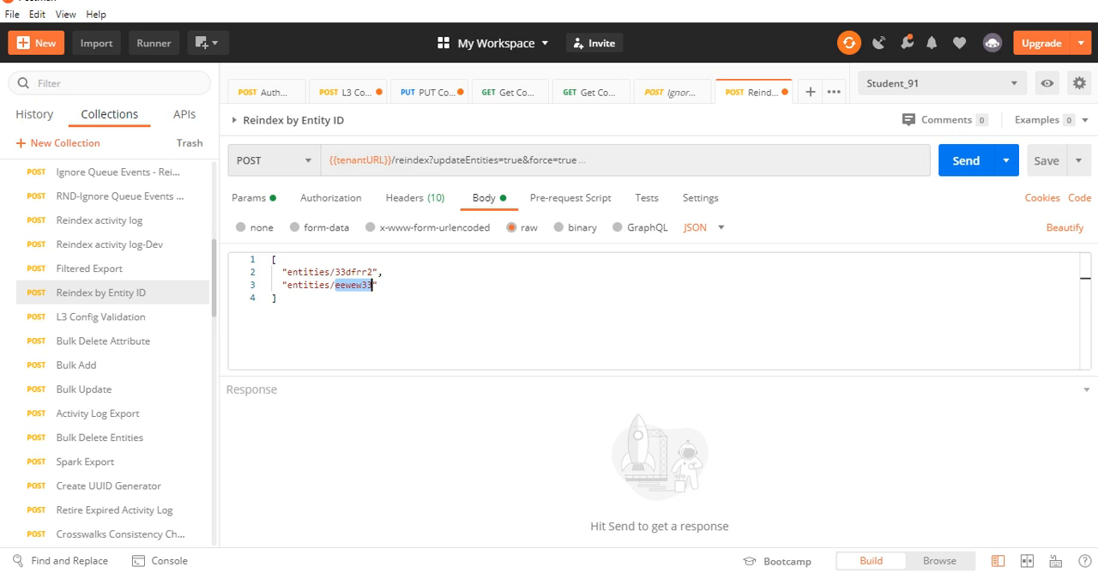
Examine the updateEntities and force parameters in the Reindex by Entity ID URL, and revisit the second entity ID in the body
{"action": "left_click", "coordinate": [579, 161]}
{"action": "left_click_drag", "start_coordinate": [578, 160], "coordinate": [395, 160]}
{"action": "left_click", "coordinate": [549, 315]}
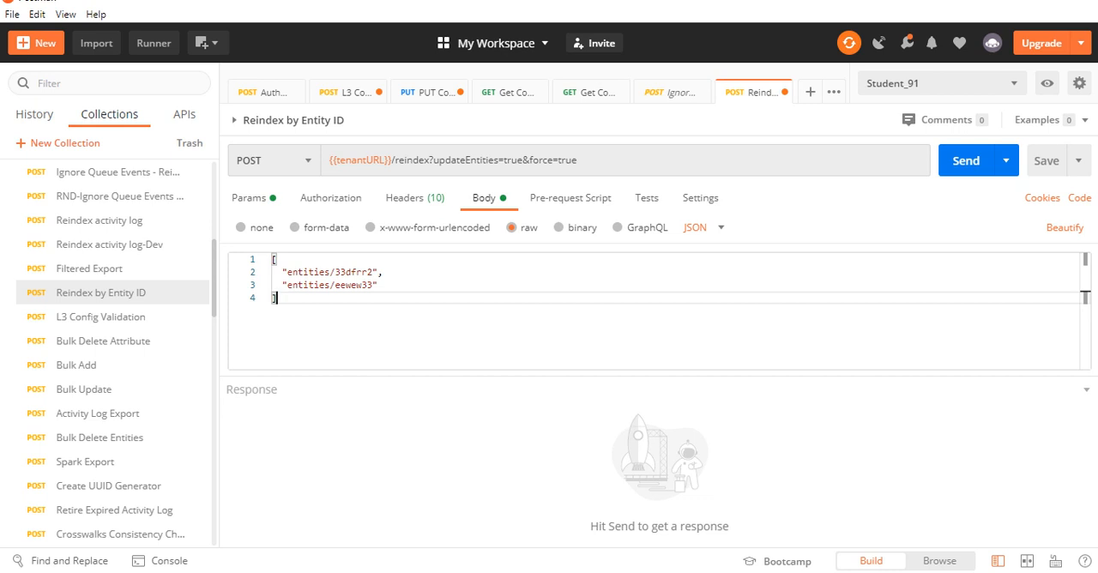
{"action": "double_click", "coordinate": [353, 285]}
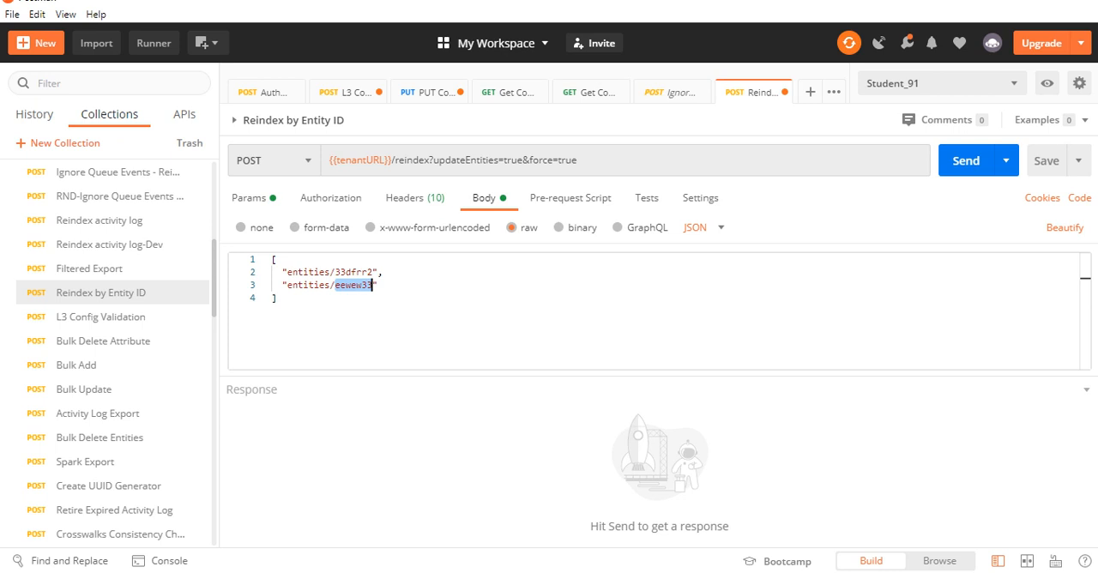
{"action": "left_click", "coordinate": [277, 298]}
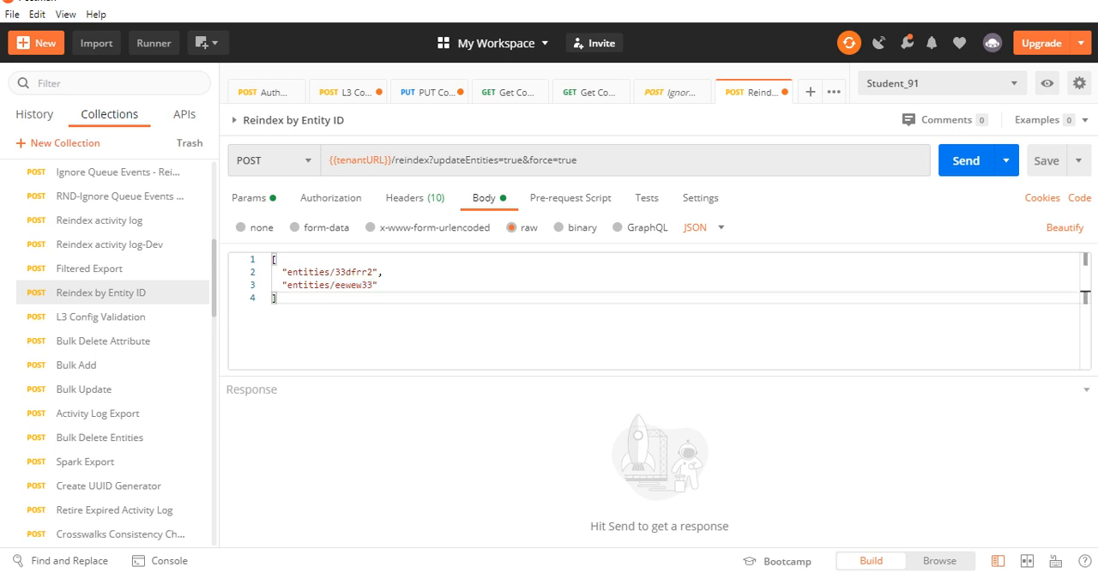